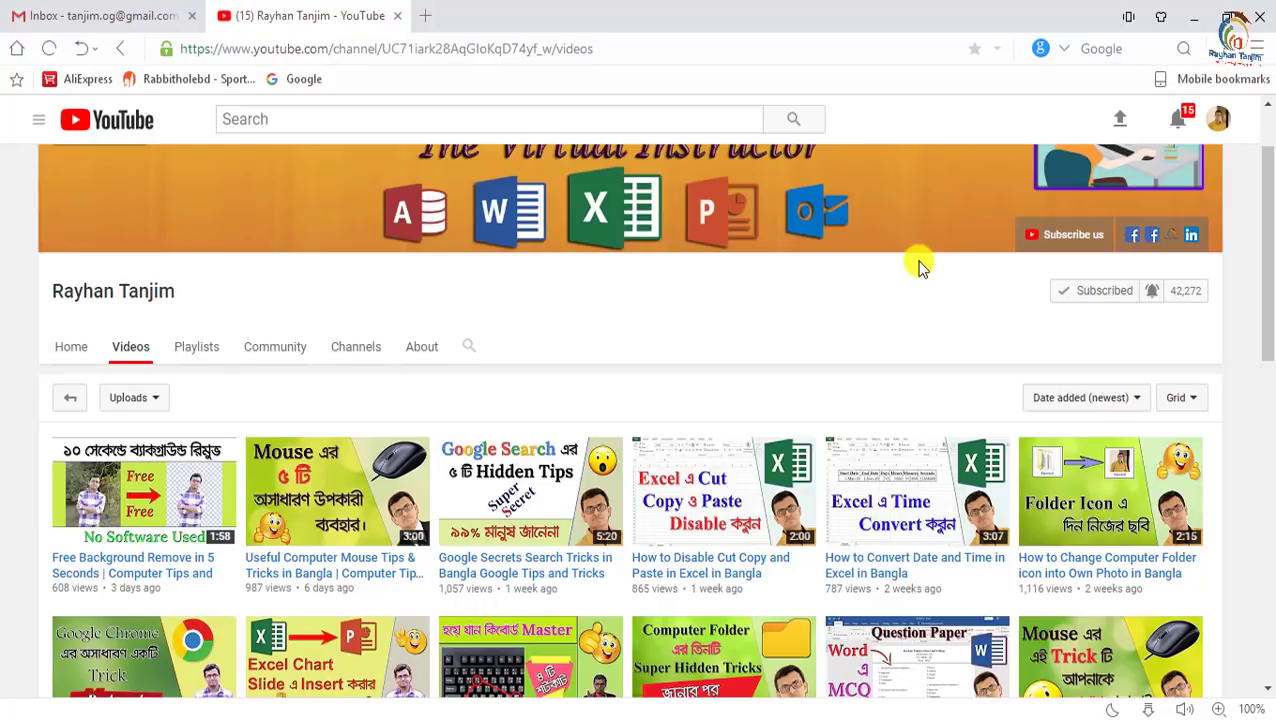
Step: Subscribe to the YouTube channel and set its notification bell to All
{"action": "scroll", "coordinate": [917, 265], "scroll_direction": "down", "scroll_amount": 3}
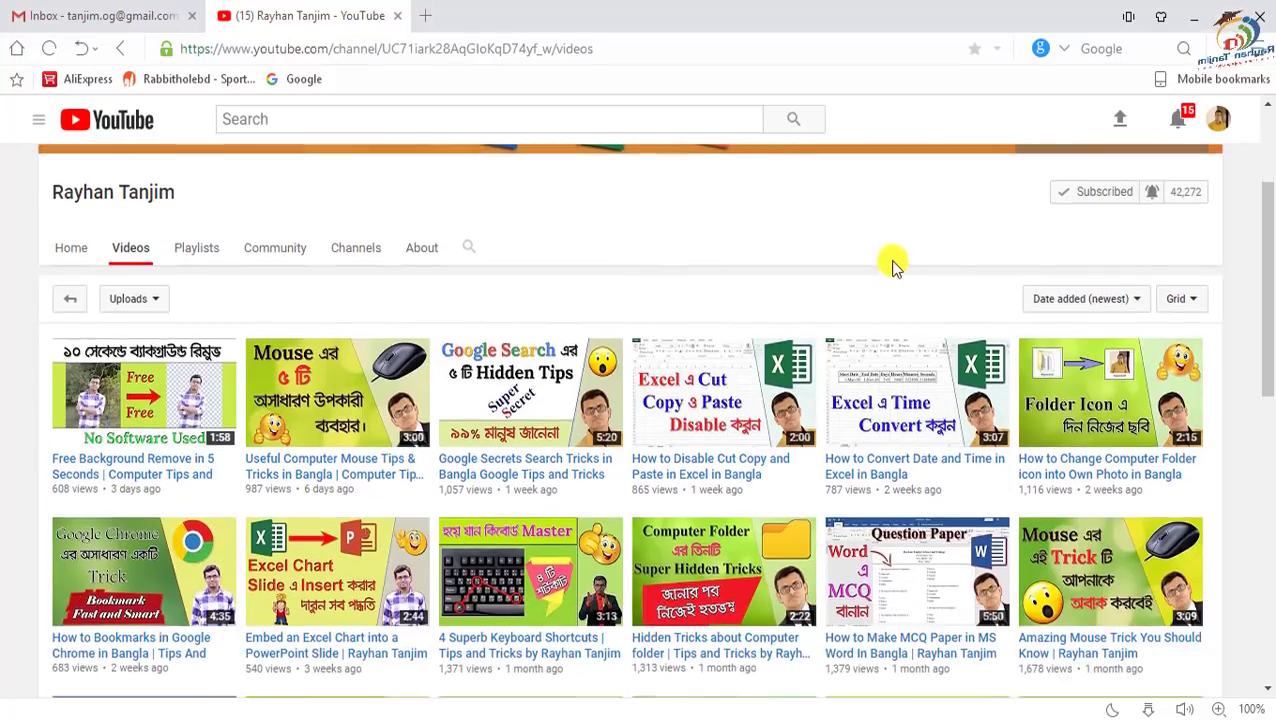
{"action": "scroll", "coordinate": [362, 398], "scroll_direction": "up", "scroll_amount": 2}
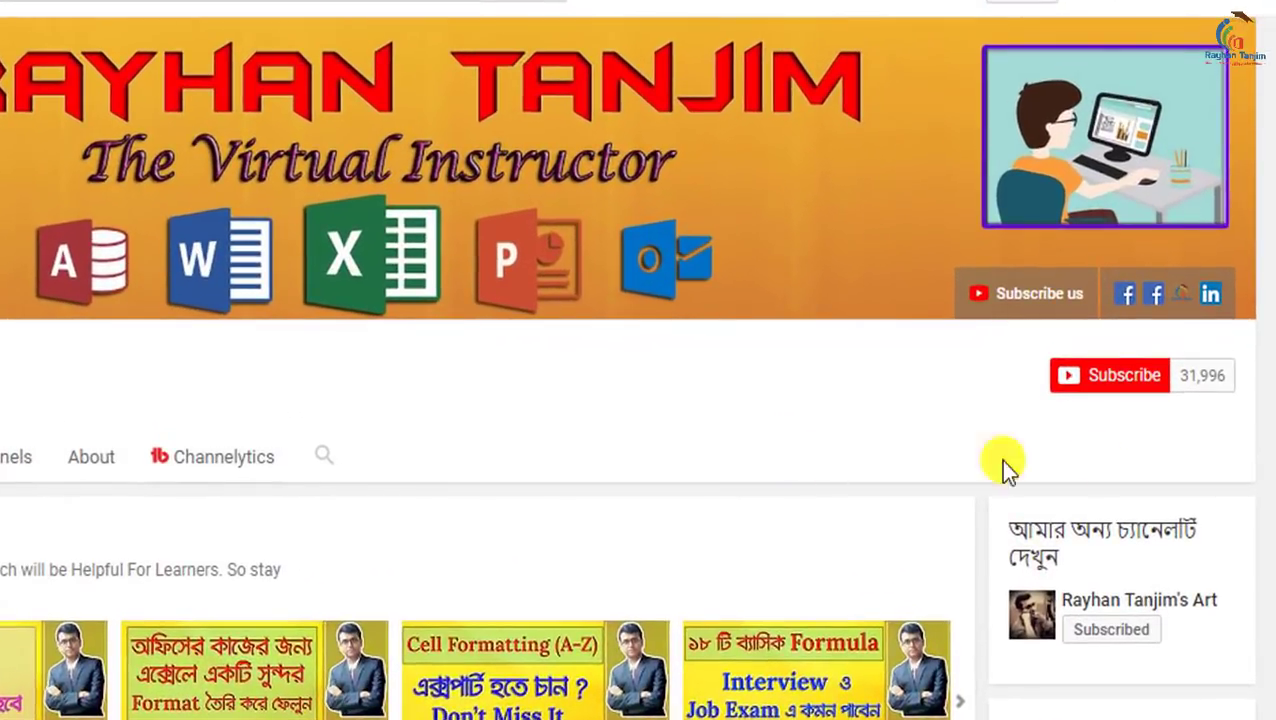
{"action": "left_click", "coordinate": [1127, 377]}
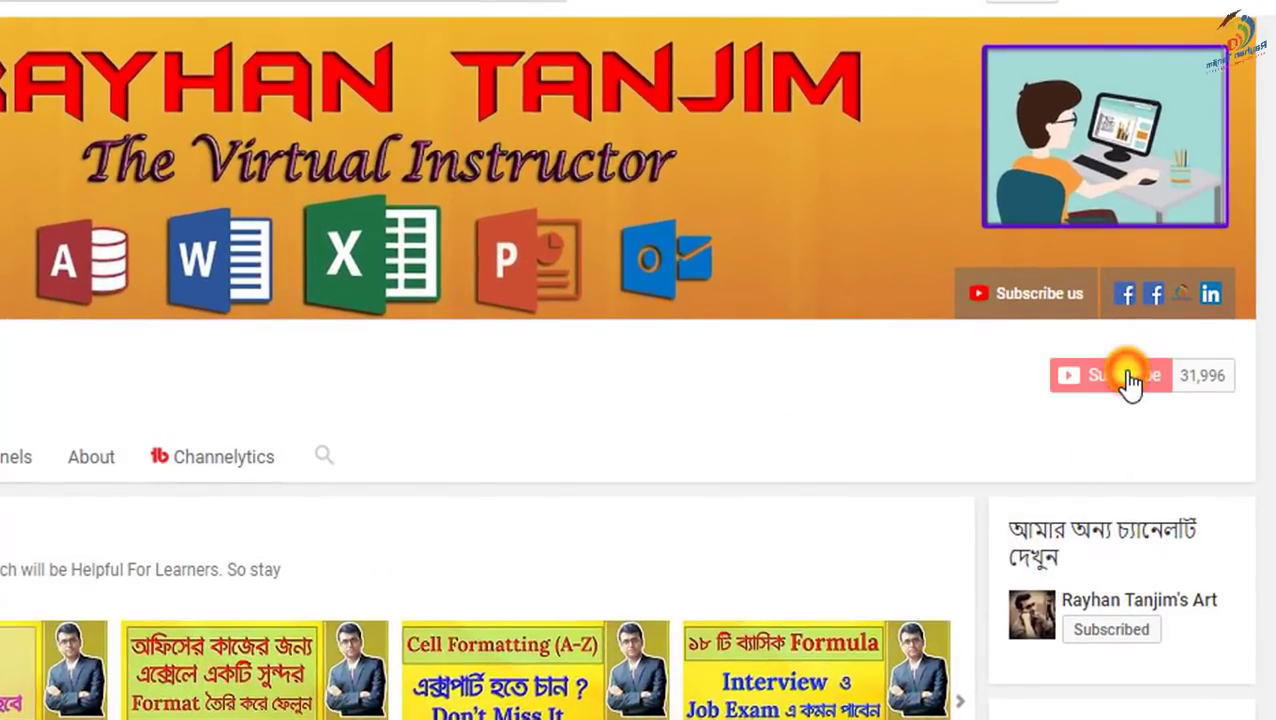
{"action": "left_click", "coordinate": [1153, 377]}
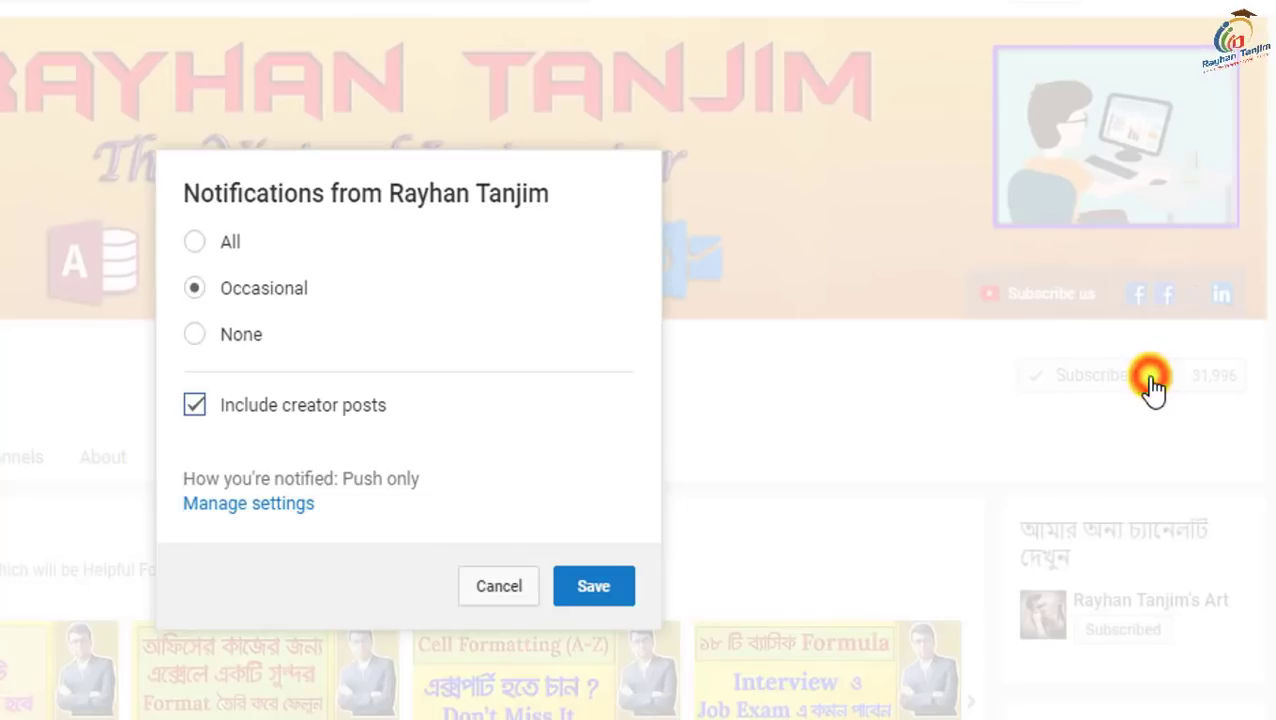
{"action": "left_click", "coordinate": [195, 242]}
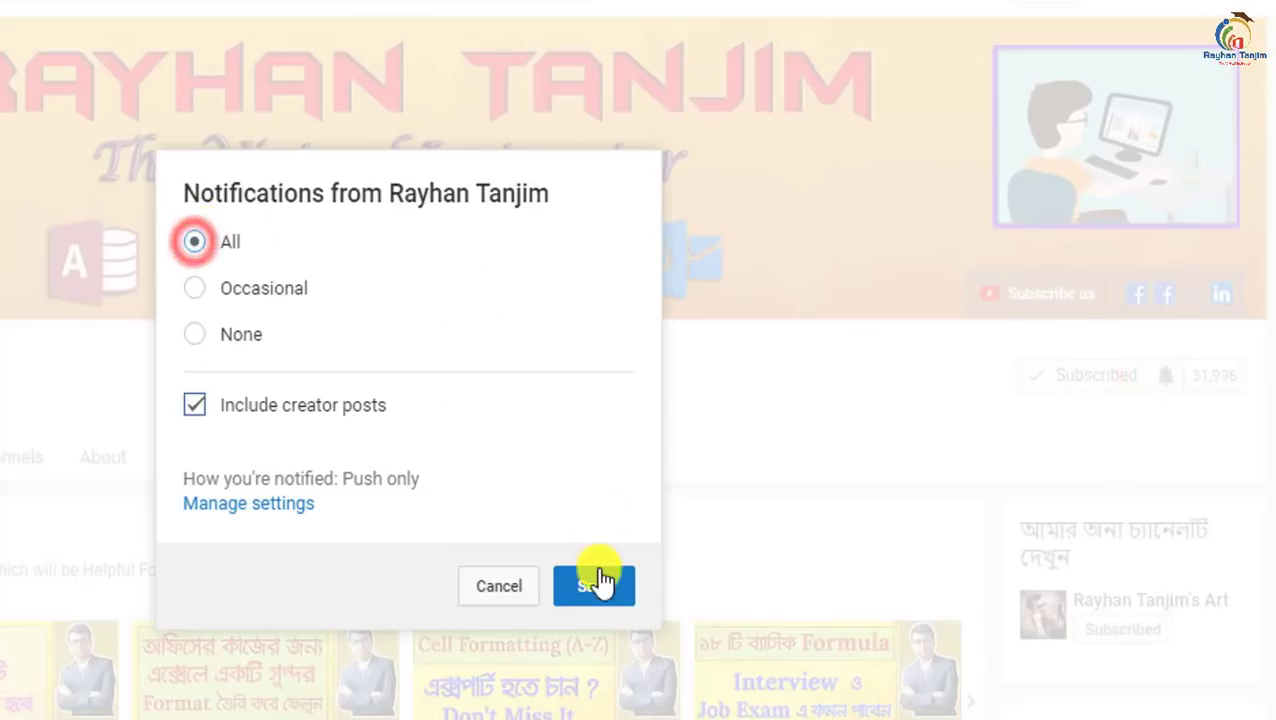
{"action": "left_click", "coordinate": [595, 588]}
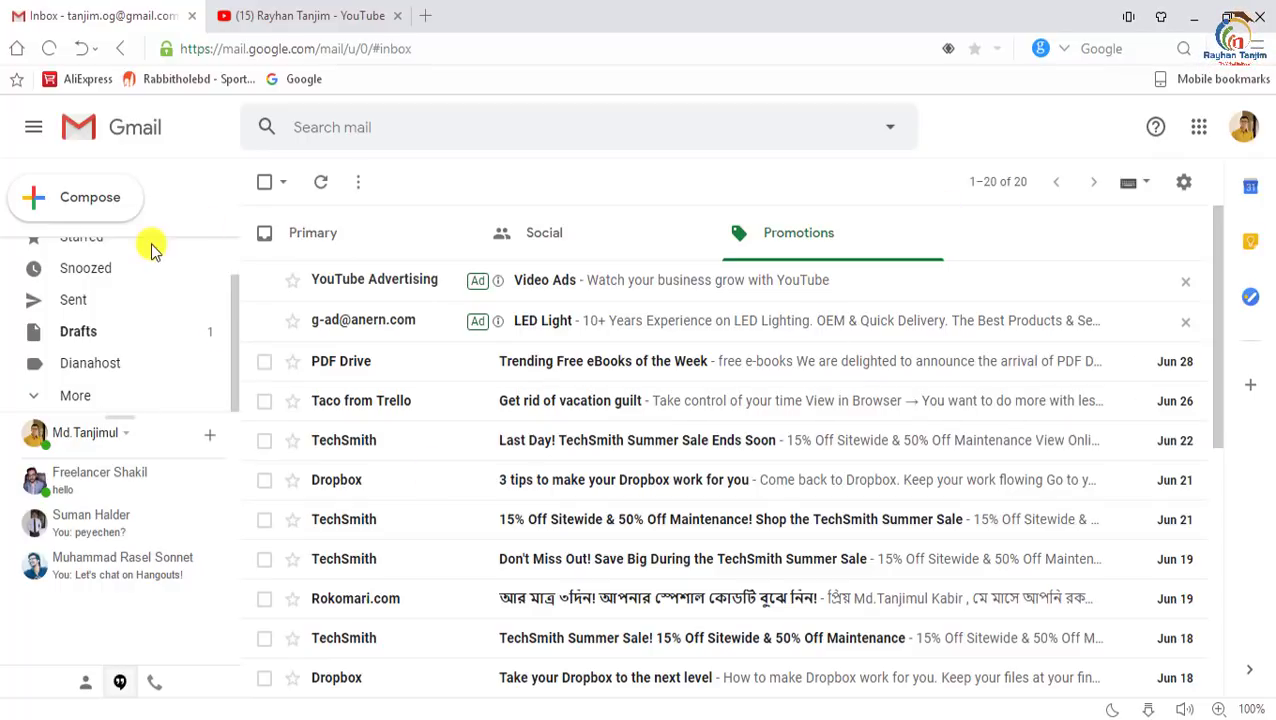
Step: Launch Google Drive from Gmail's Google apps grid
{"action": "scroll", "coordinate": [148, 245], "scroll_direction": "up", "scroll_amount": 2}
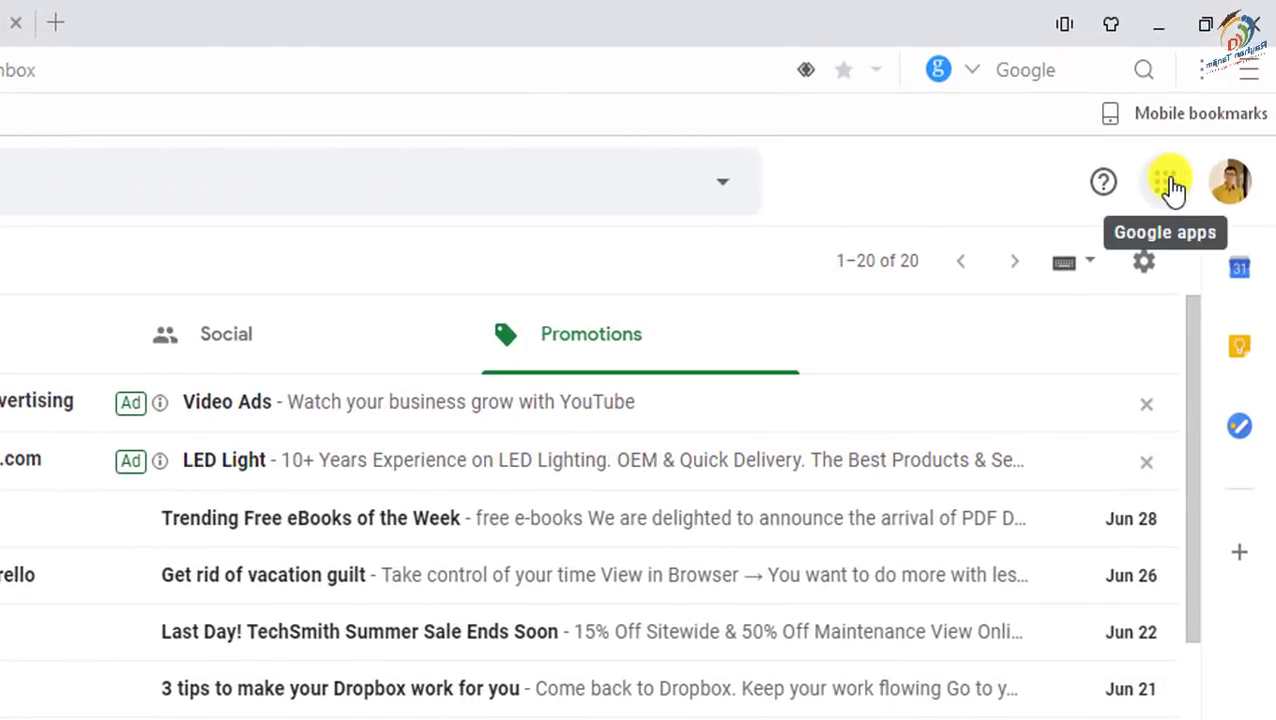
{"action": "left_click", "coordinate": [1168, 184]}
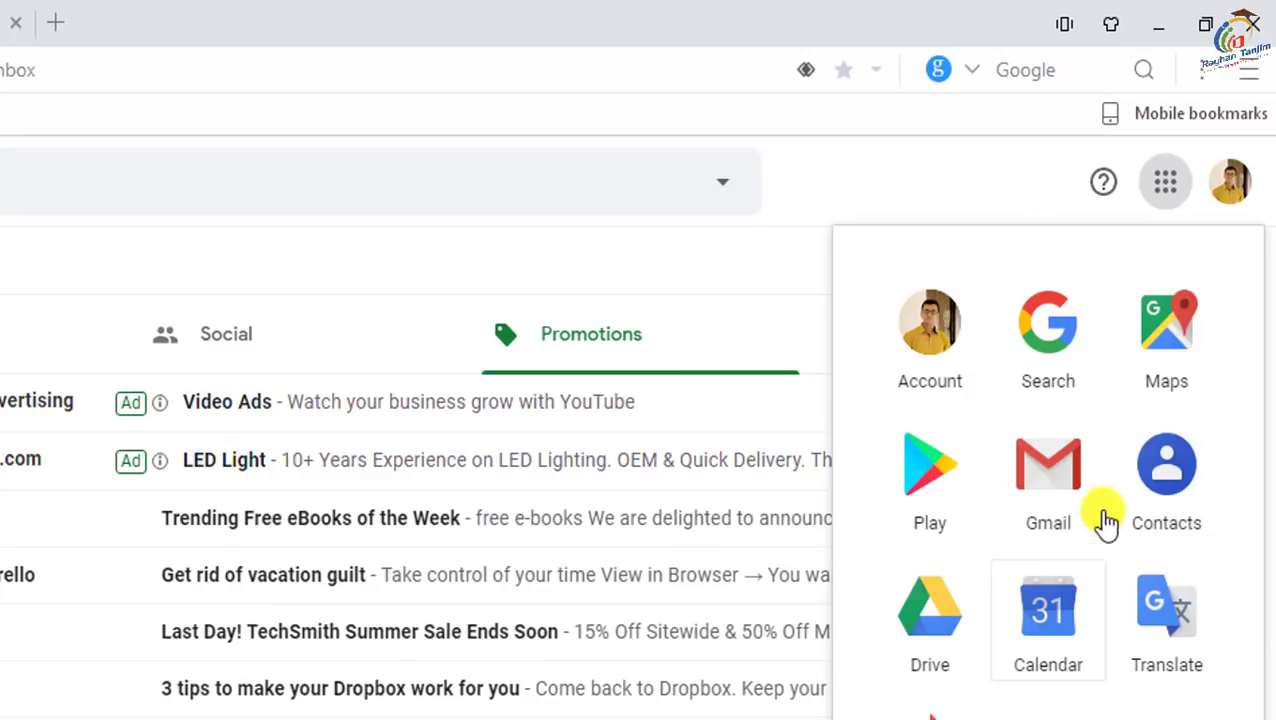
{"action": "left_click", "coordinate": [940, 636]}
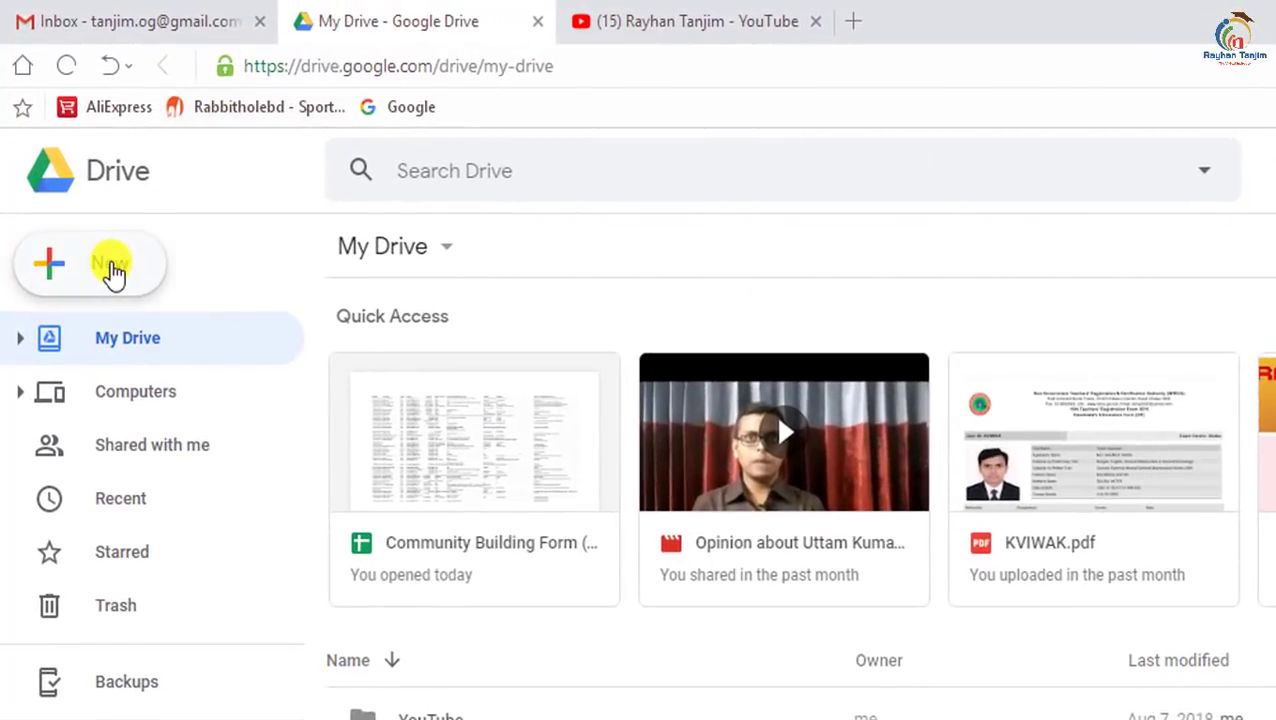
Step: Create a blank Google Sheets spreadsheet from Drive's New menu
{"action": "left_click", "coordinate": [96, 216]}
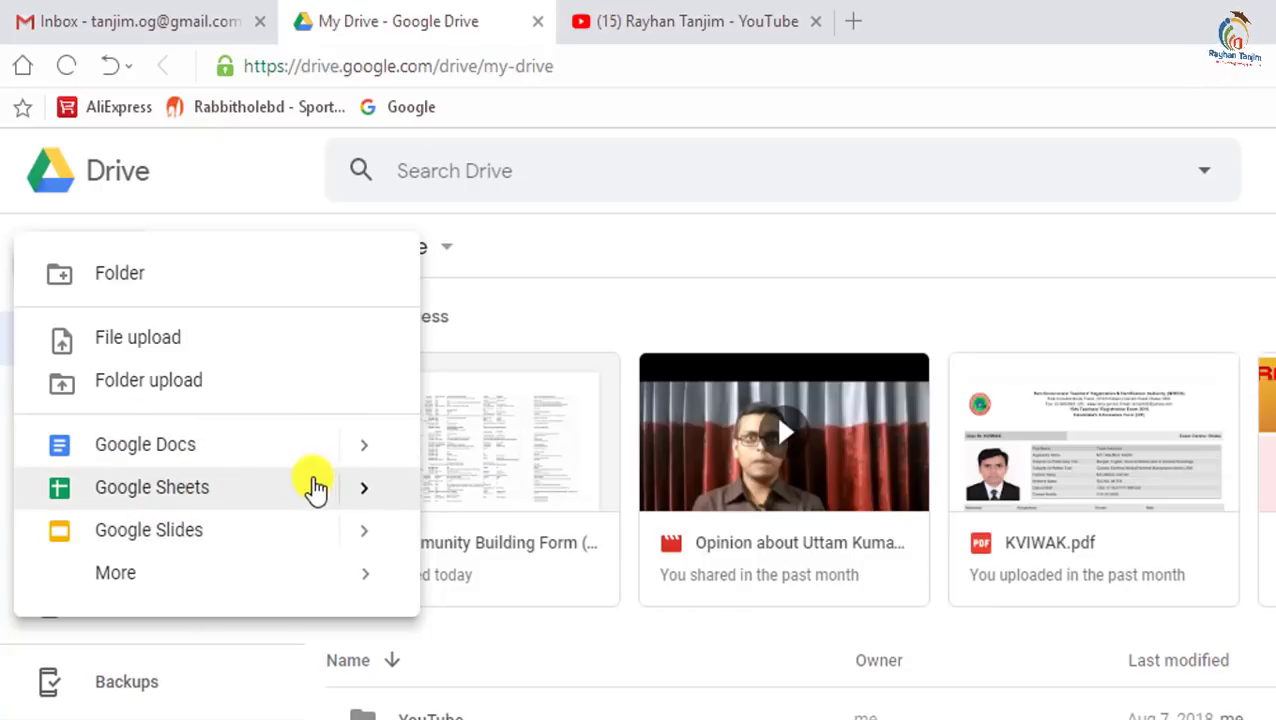
{"action": "left_click", "coordinate": [313, 487]}
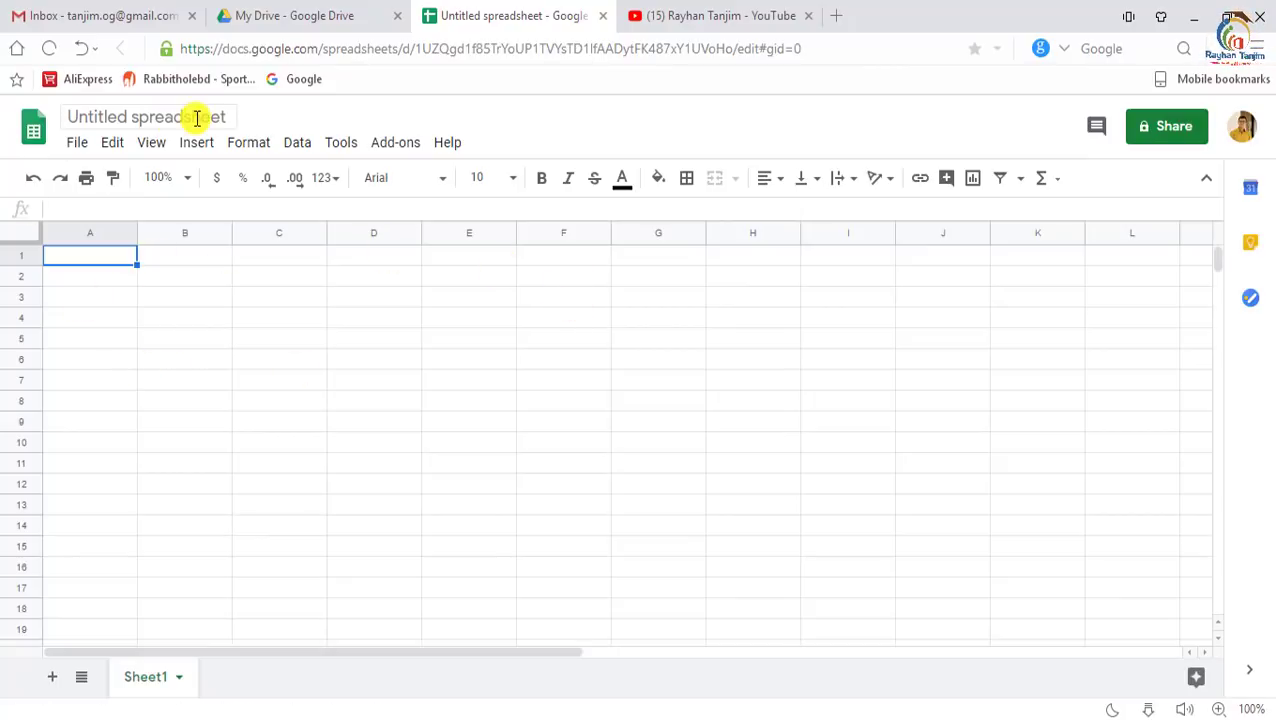
Step: Rename the untitled spreadsheet to 'WORK PALN'
{"action": "left_click", "coordinate": [152, 116]}
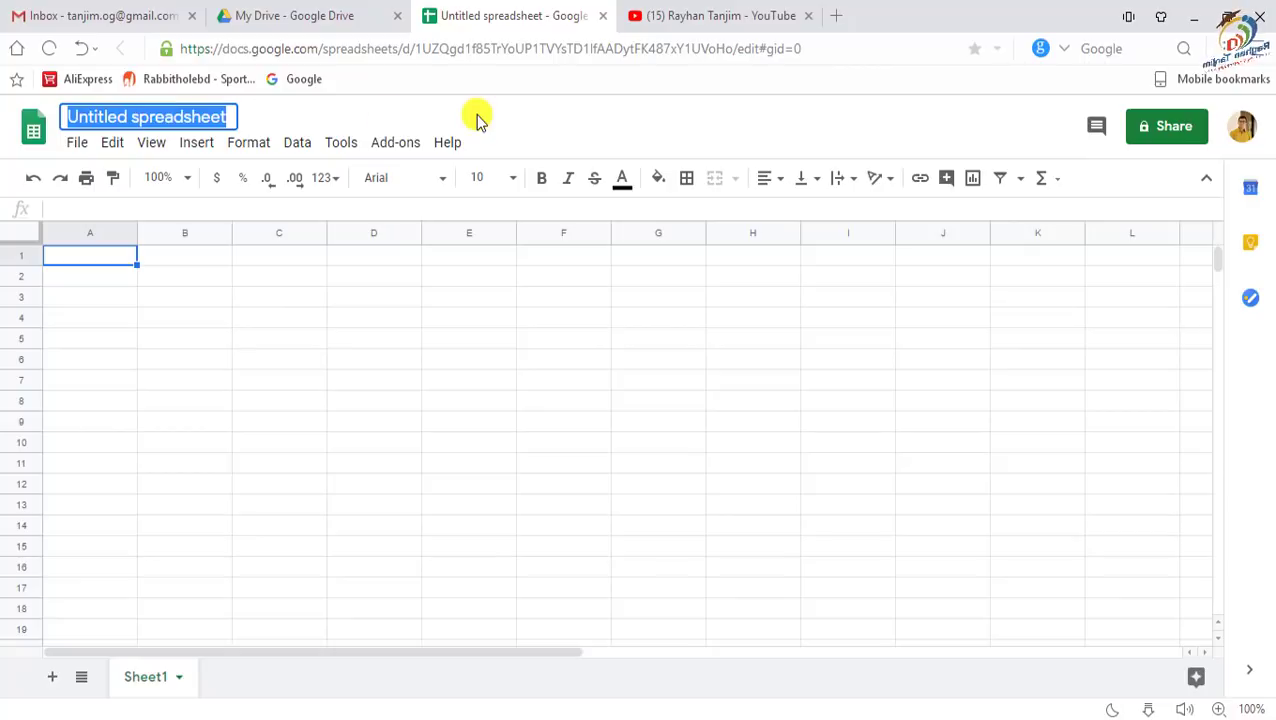
{"action": "type", "text": "WORK PALN"}
{"action": "key", "text": "Return"}
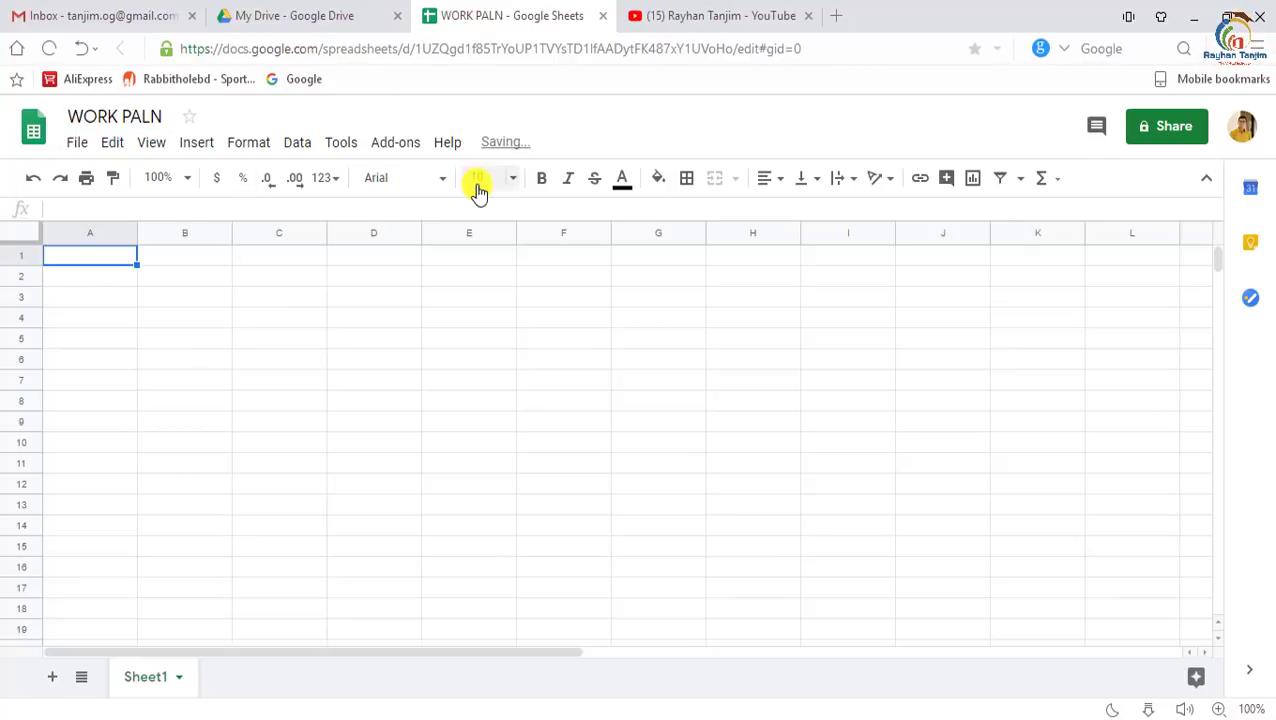
{"action": "left_click", "coordinate": [202, 281]}
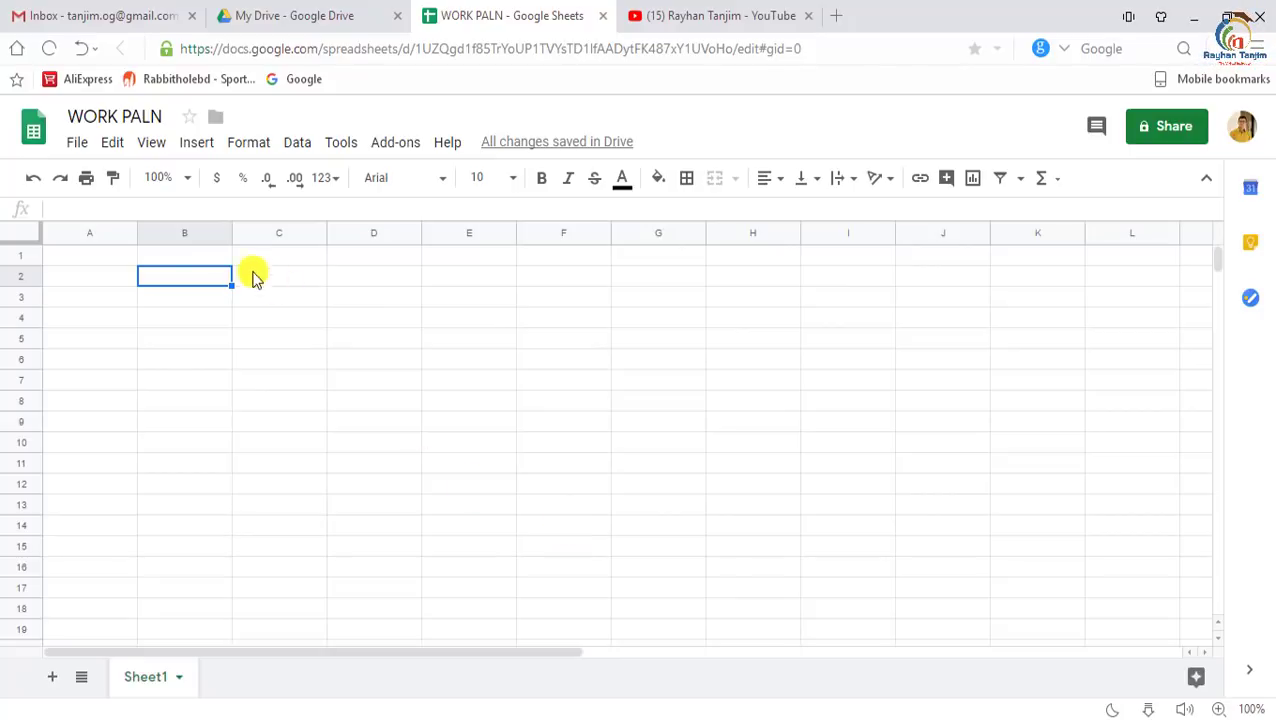
Step: Select columns B through E, then bring up the spreadsheet's Share dialog
{"action": "left_click", "coordinate": [205, 238]}
{"action": "left_click", "coordinate": [275, 238]}
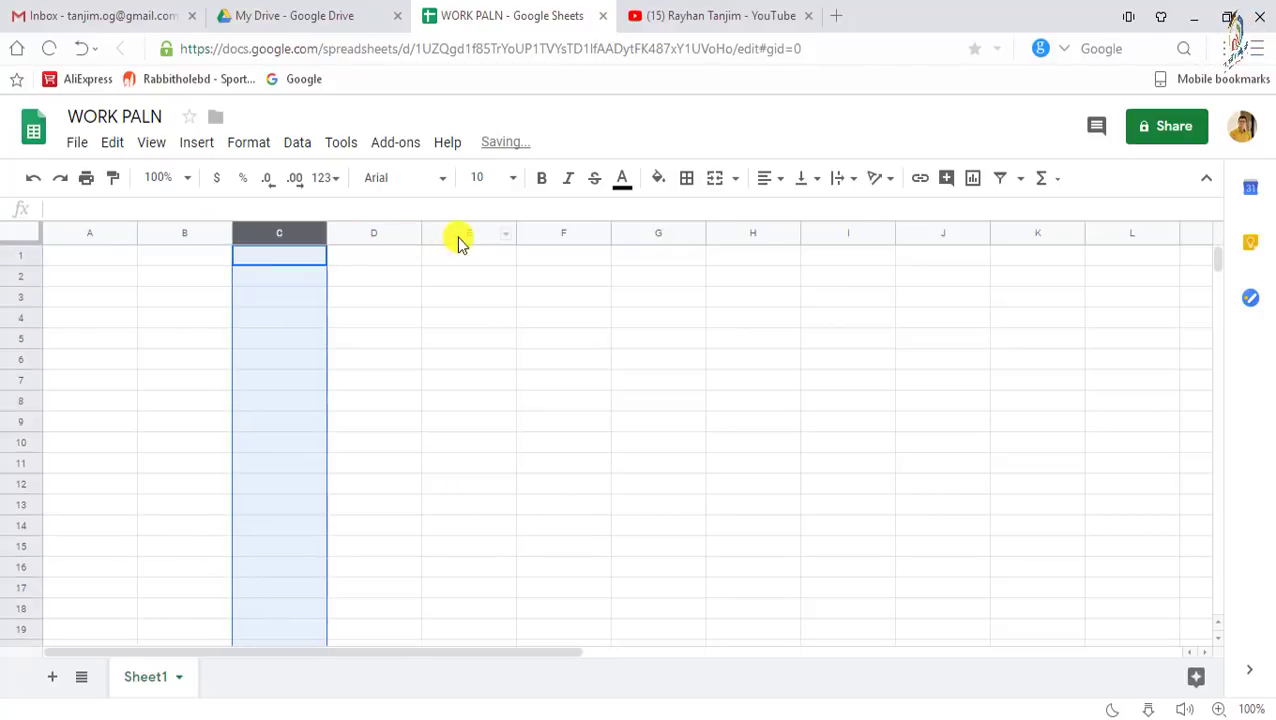
{"action": "left_click", "coordinate": [358, 235]}
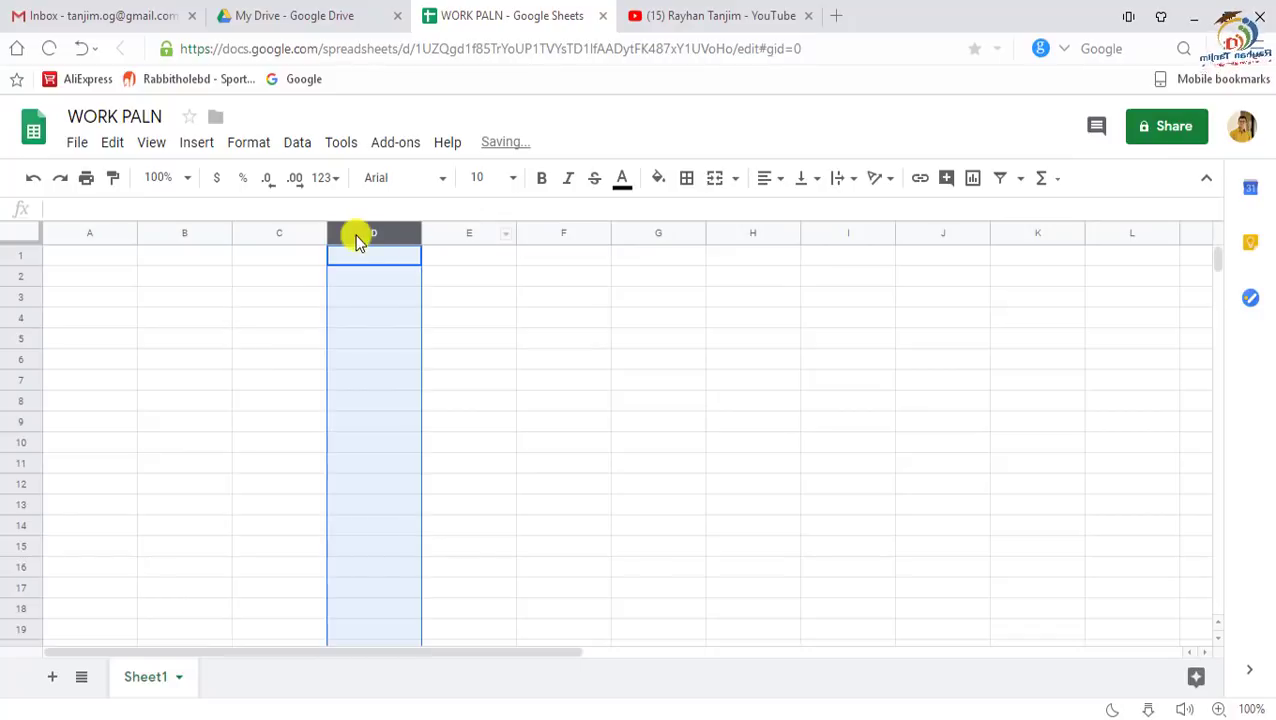
{"action": "left_click", "coordinate": [457, 238]}
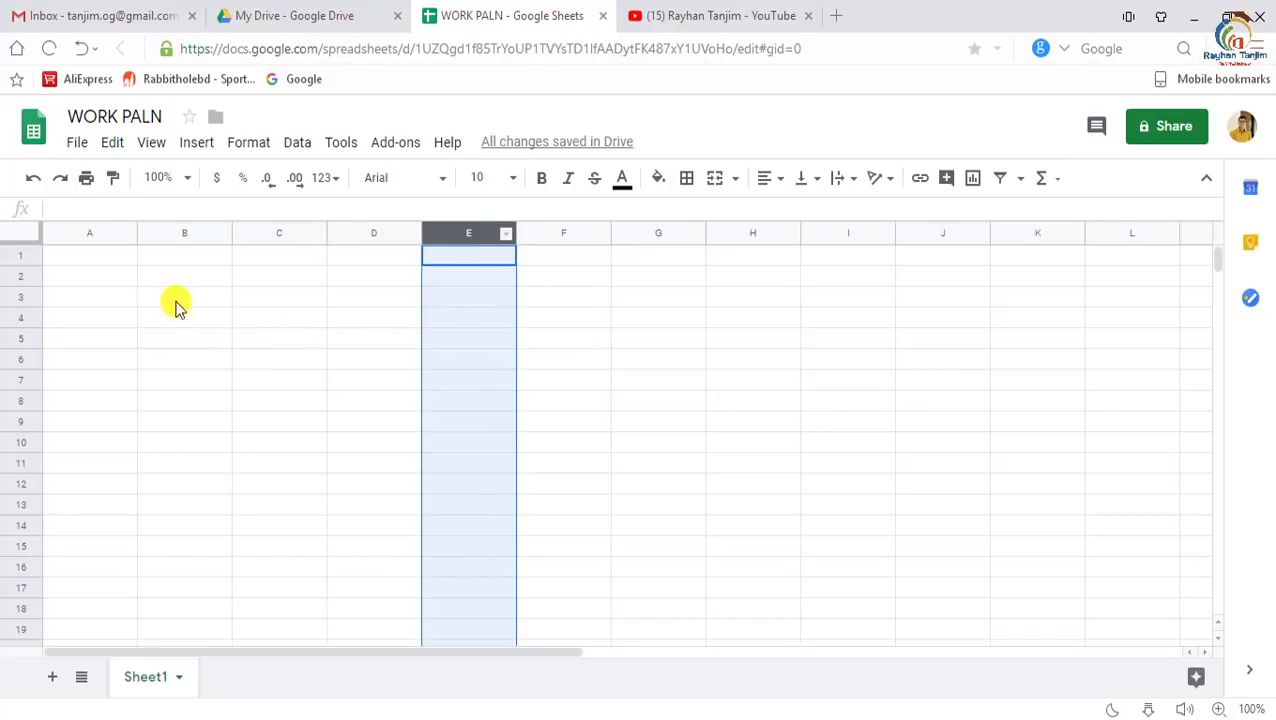
{"action": "left_click", "coordinate": [188, 232]}
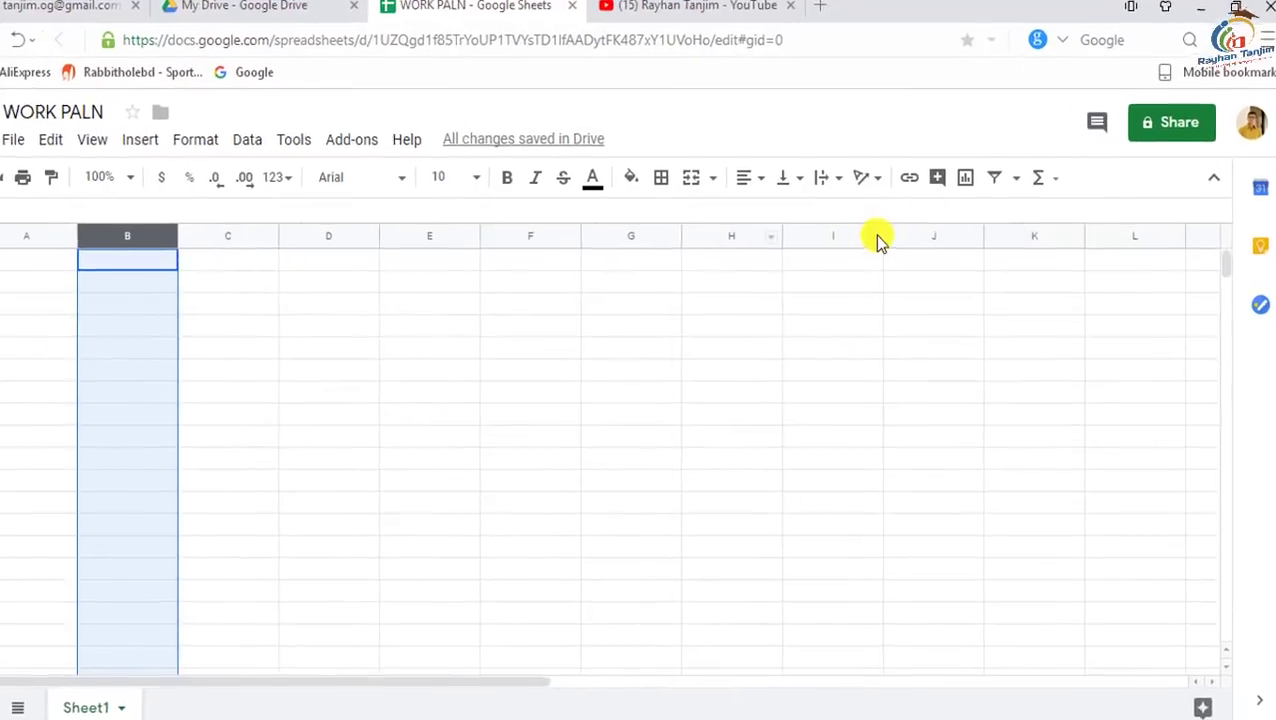
{"action": "left_click", "coordinate": [1176, 127]}
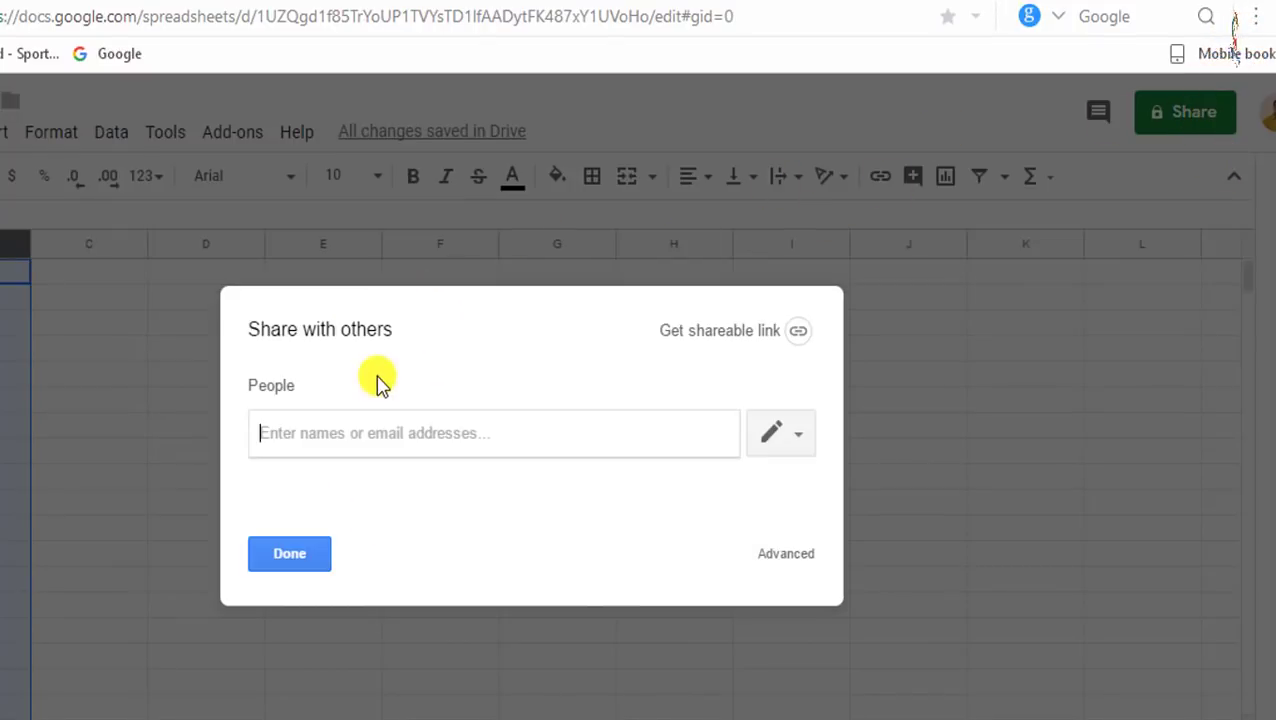
Step: Add a contact as a recipient and review its permissions, then cancel without sending
{"action": "left_click", "coordinate": [352, 432]}
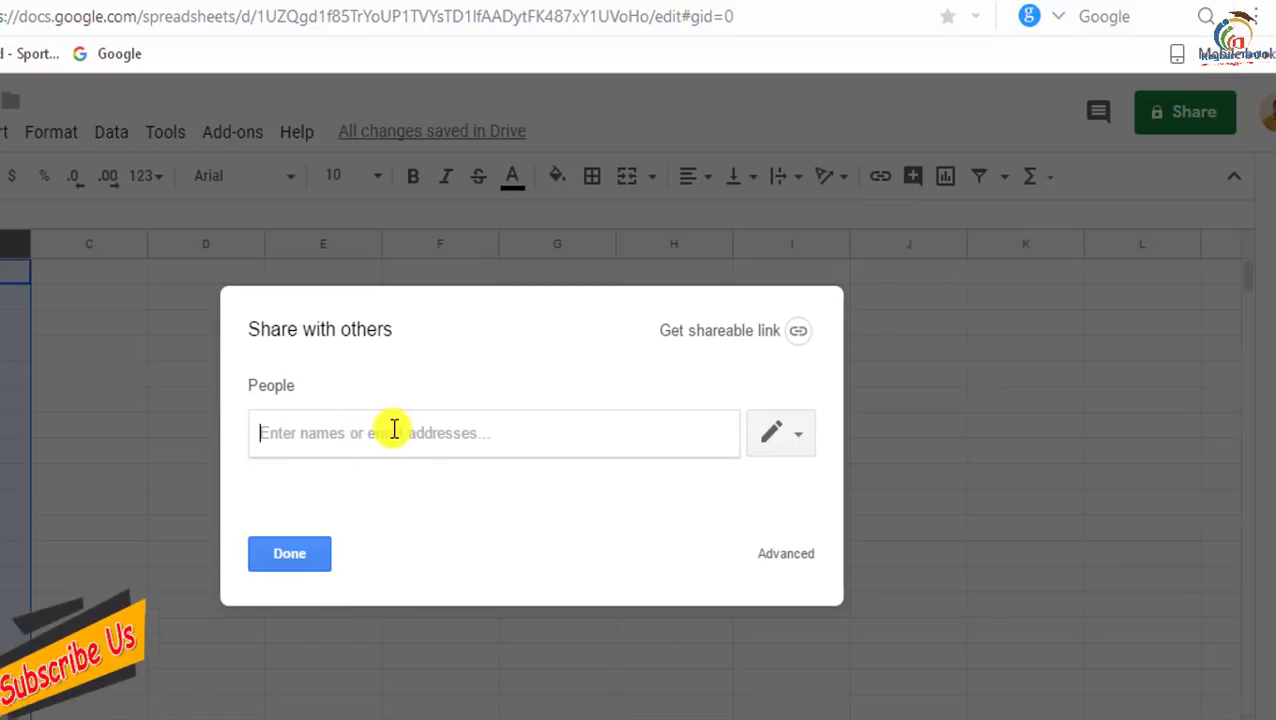
{"action": "type", "text": "Ati"}
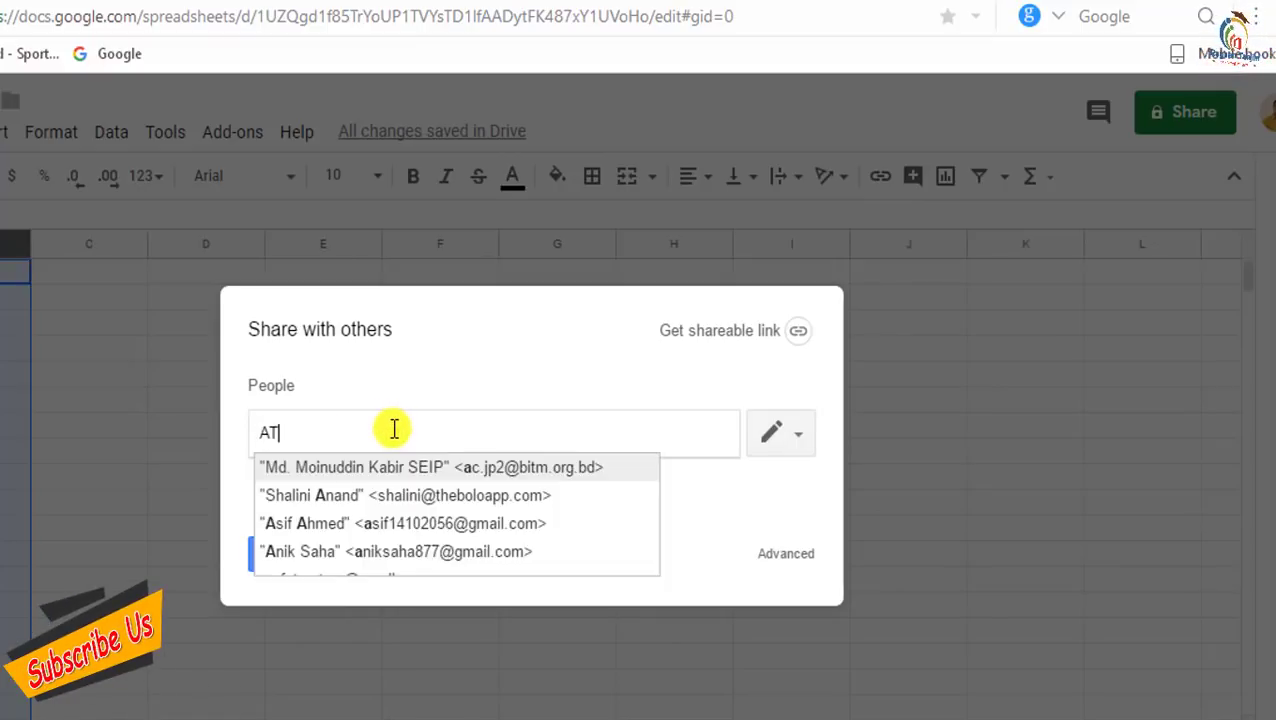
{"action": "type", "text": "f"}
{"action": "left_click", "coordinate": [370, 468]}
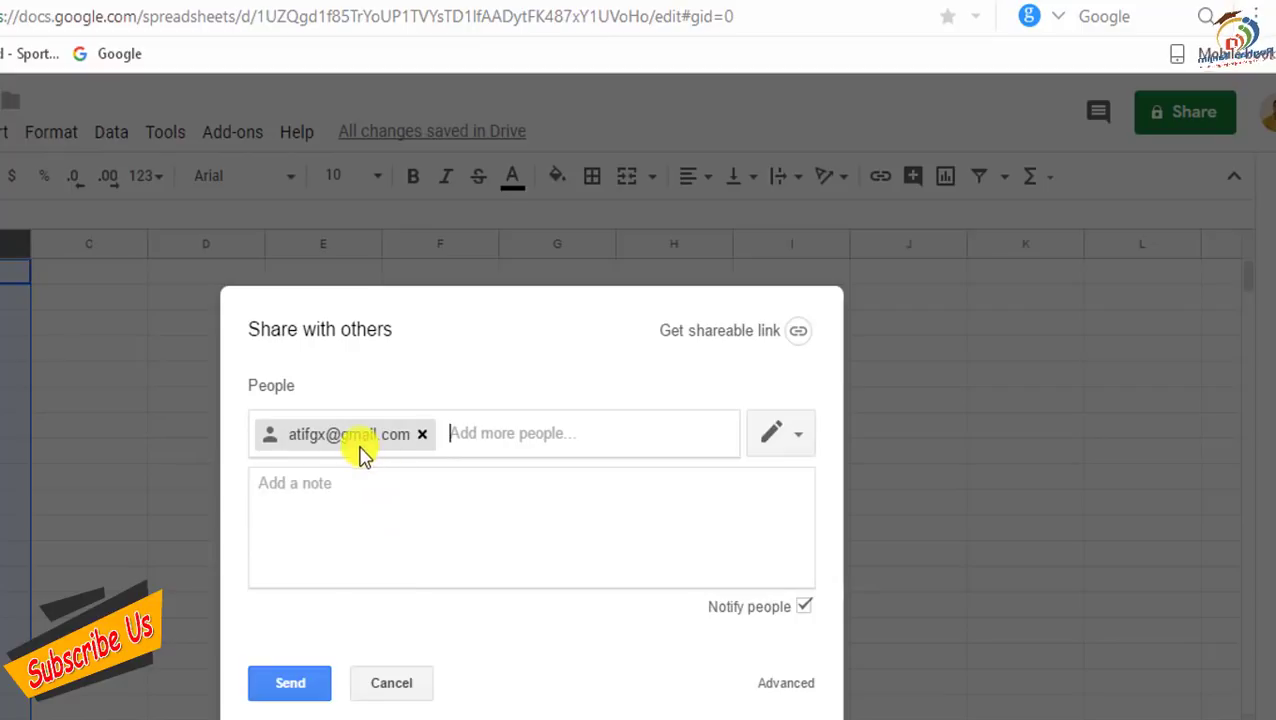
{"action": "left_click", "coordinate": [800, 438]}
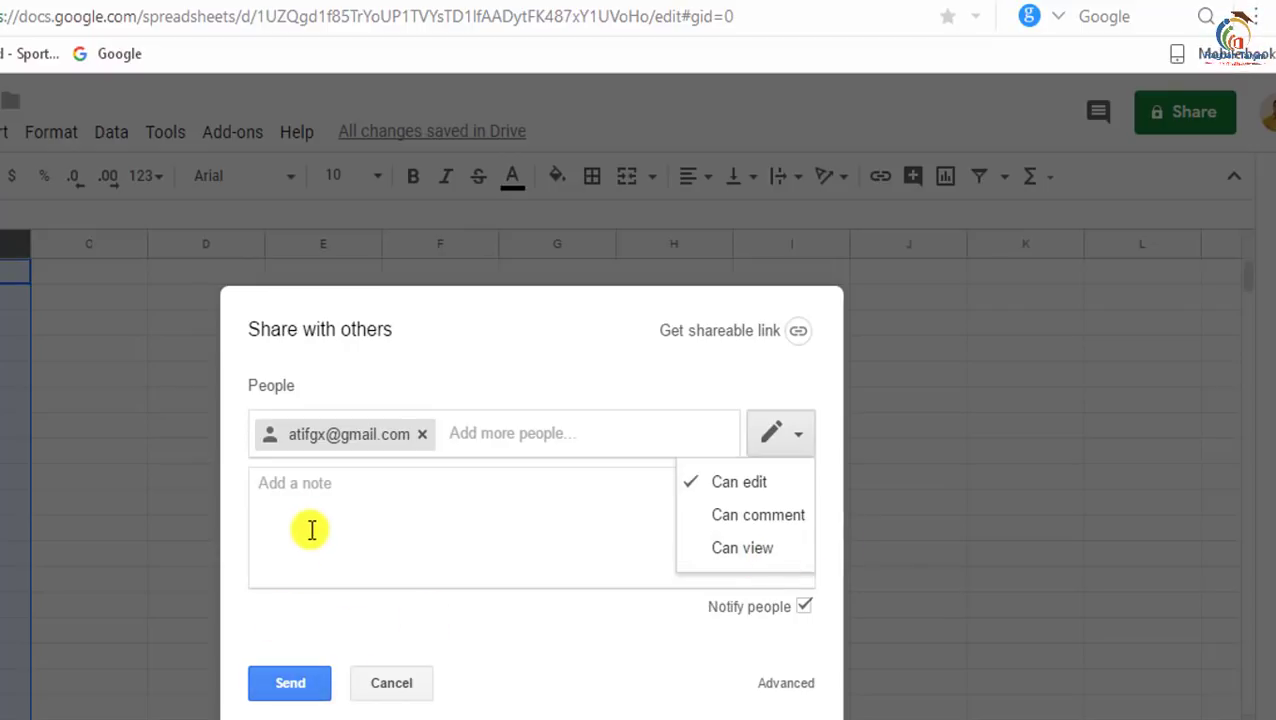
{"action": "left_click", "coordinate": [306, 497]}
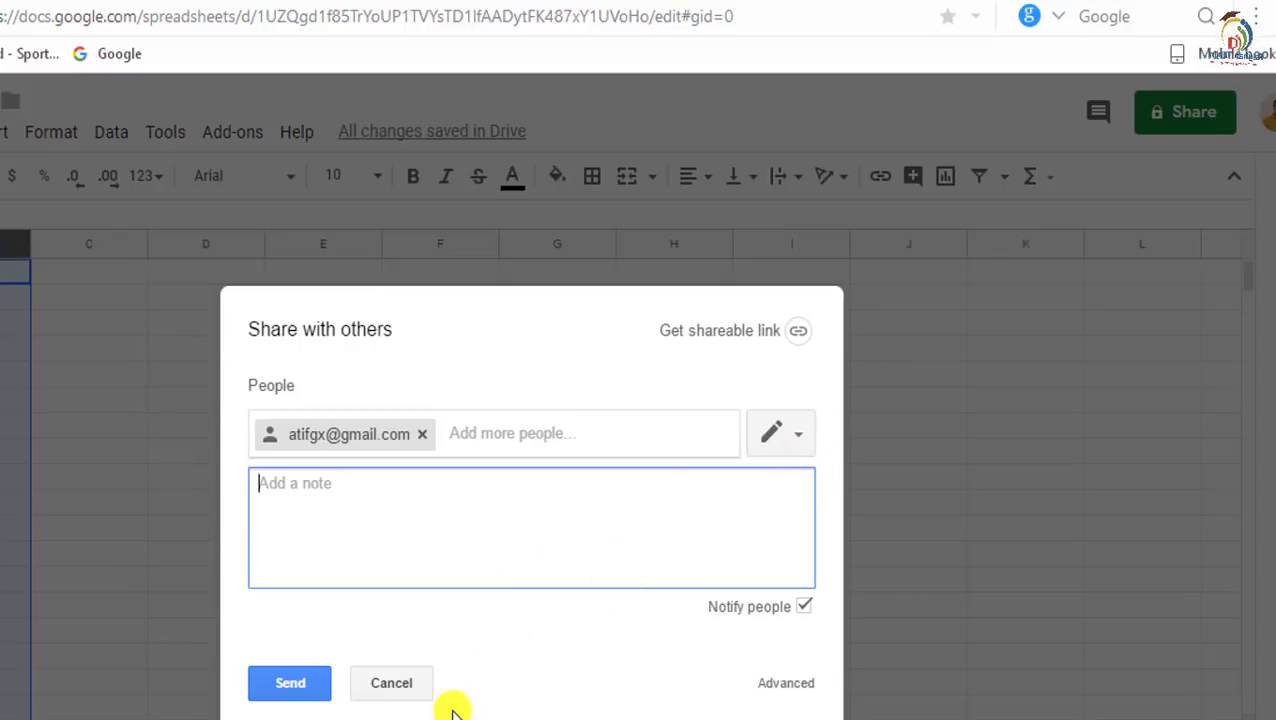
{"action": "left_click", "coordinate": [410, 688]}
{"action": "key", "text": "Escape"}
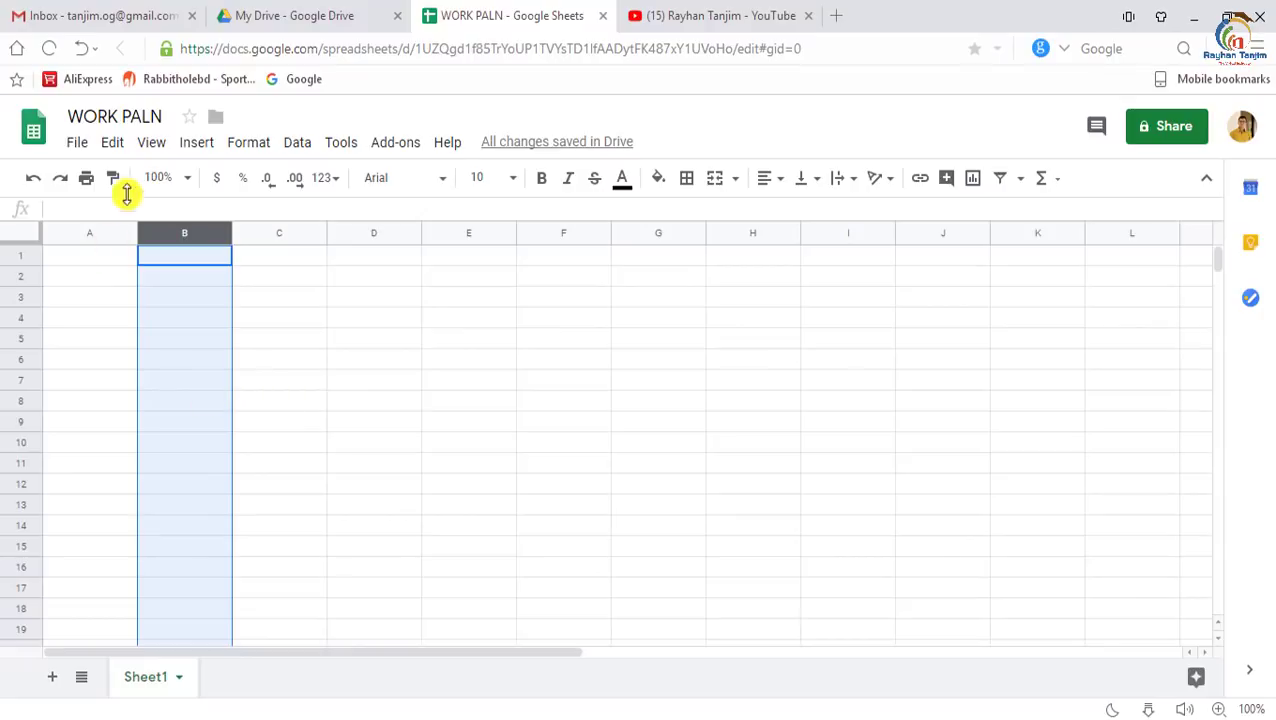
{"action": "left_click", "coordinate": [814, 47]}
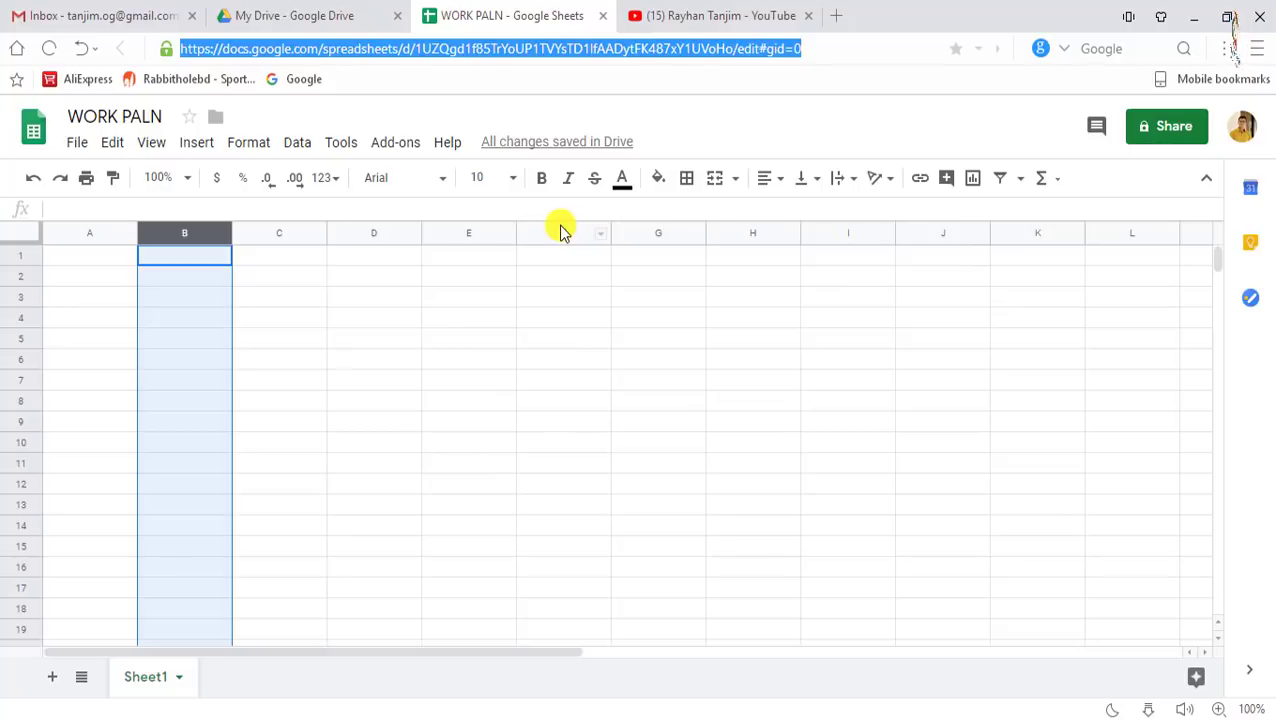
{"action": "left_click", "coordinate": [352, 298]}
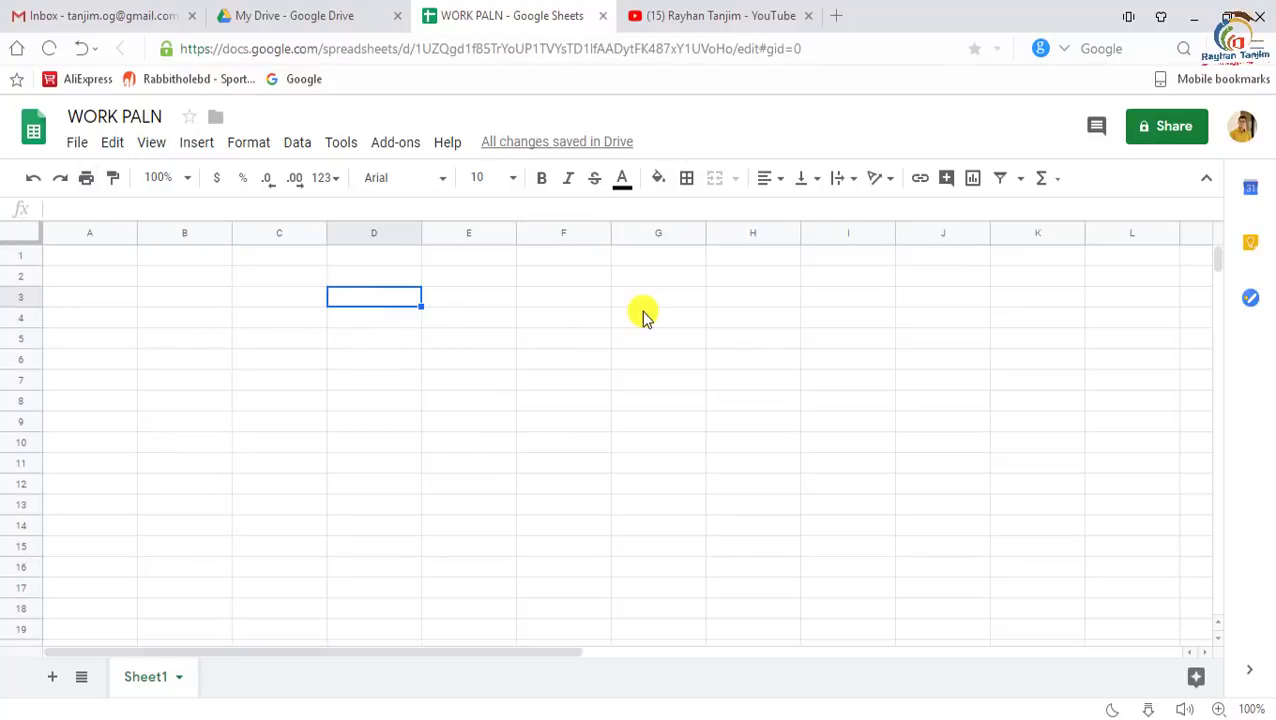
Step: Put 2 in D3 and E3, and =SUM(D3:E3) in F3 giving 4
{"action": "type", "text": "2"}
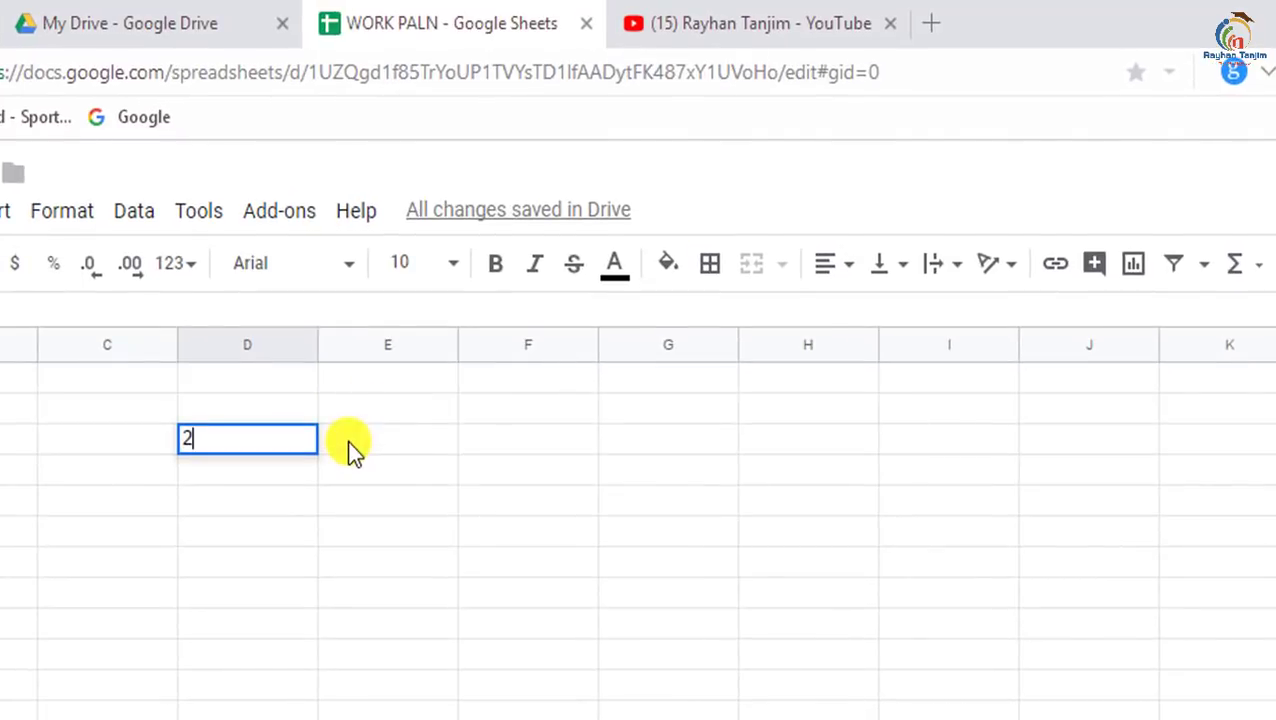
{"action": "left_click", "coordinate": [347, 440]}
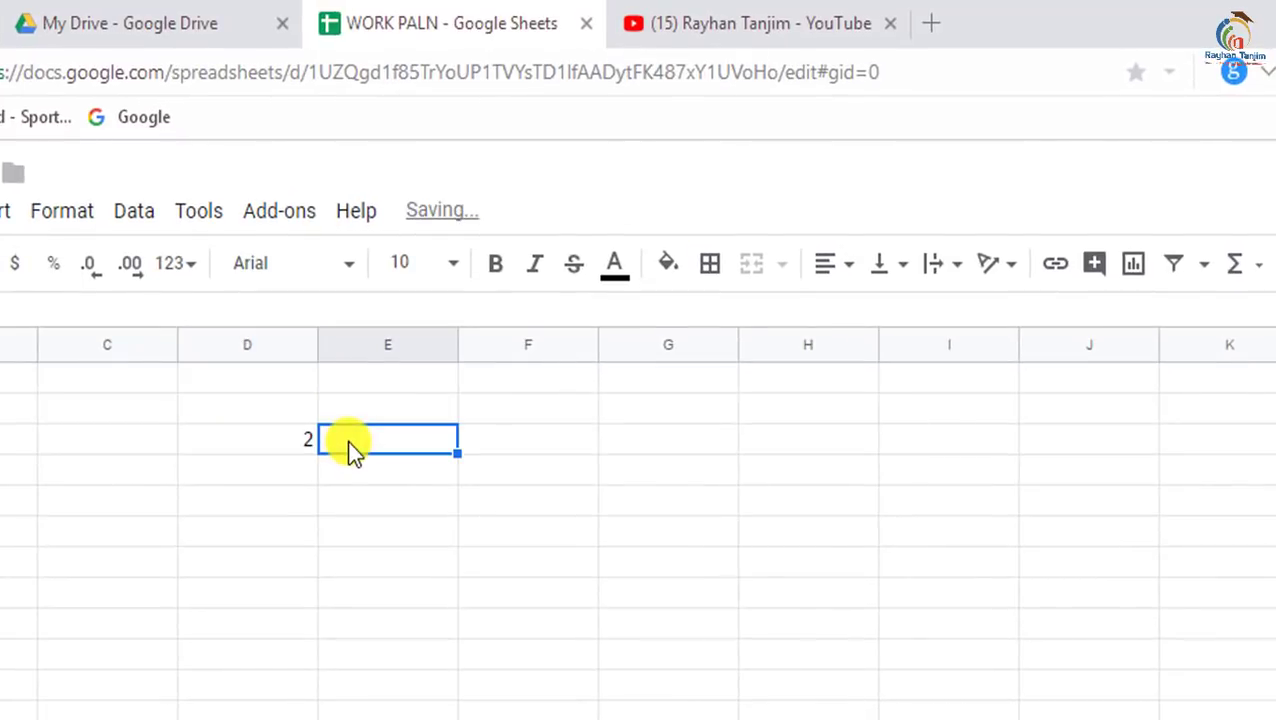
{"action": "type", "text": "2"}
{"action": "left_click", "coordinate": [553, 454]}
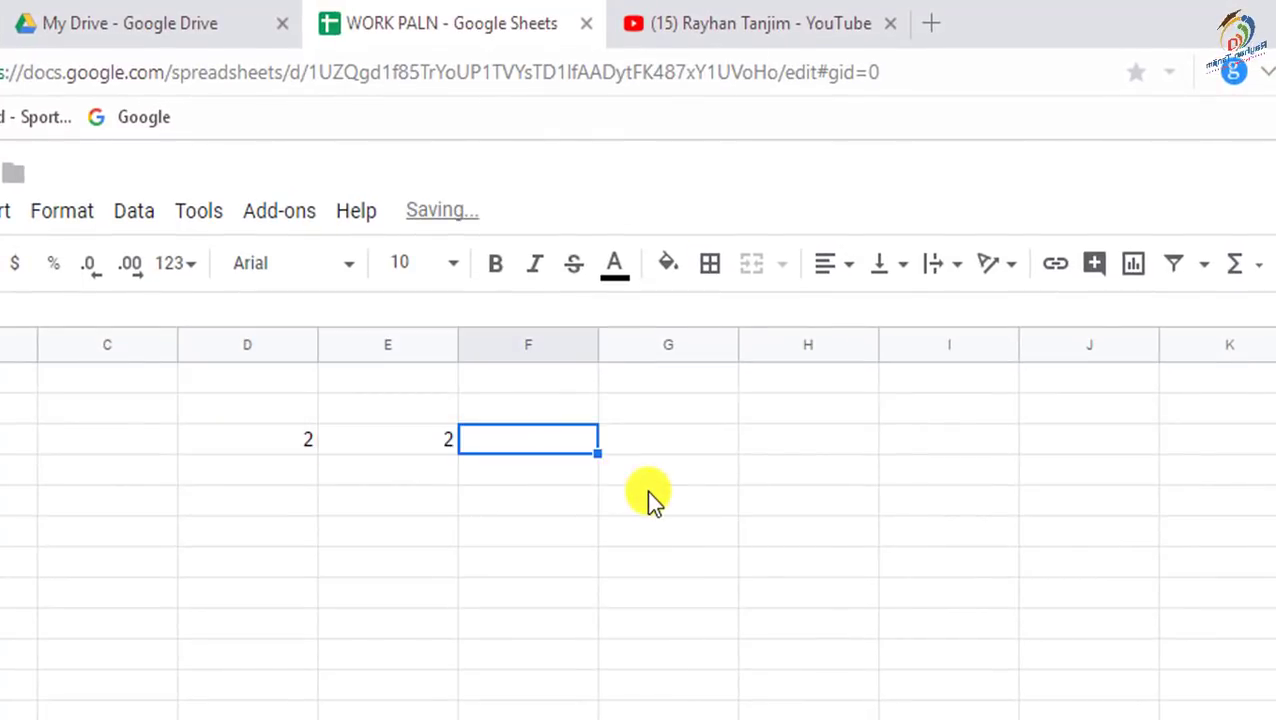
{"action": "type", "text": "=SUM"}
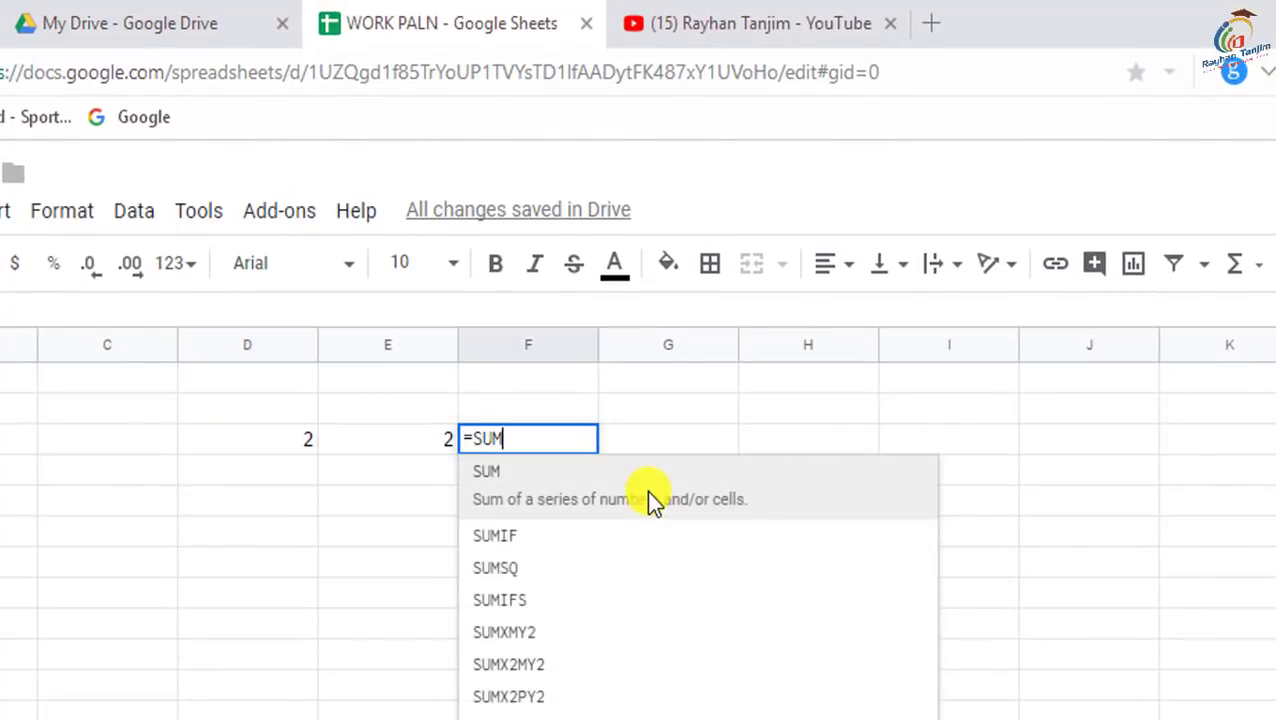
{"action": "type", "text": "("}
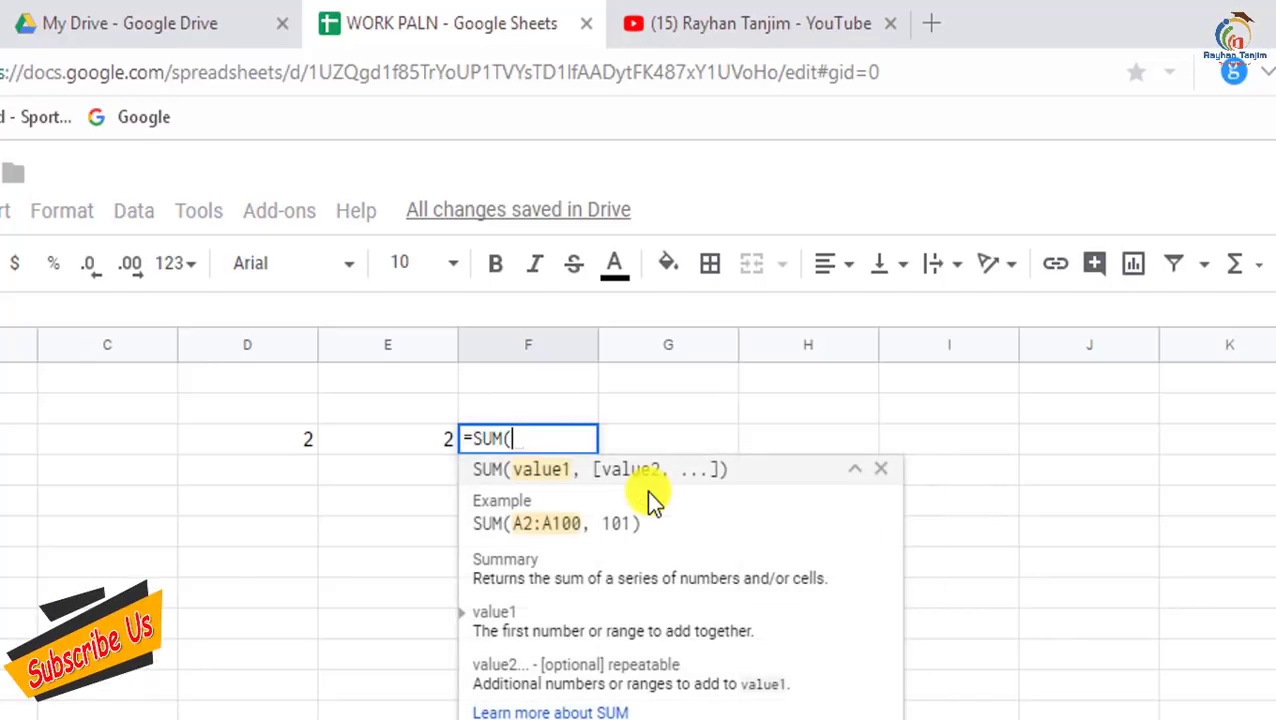
{"action": "left_click_drag", "start_coordinate": [286, 445], "coordinate": [432, 444]}
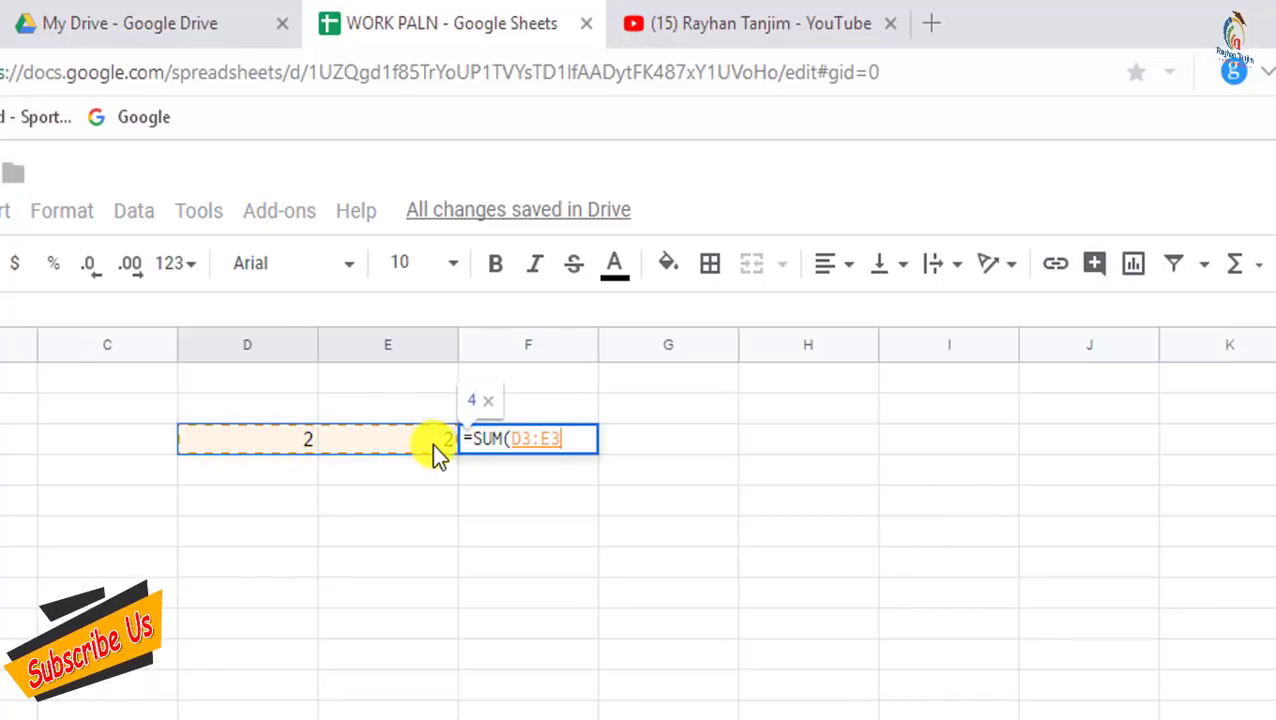
{"action": "type", "text": ")"}
{"action": "key", "text": "Return"}
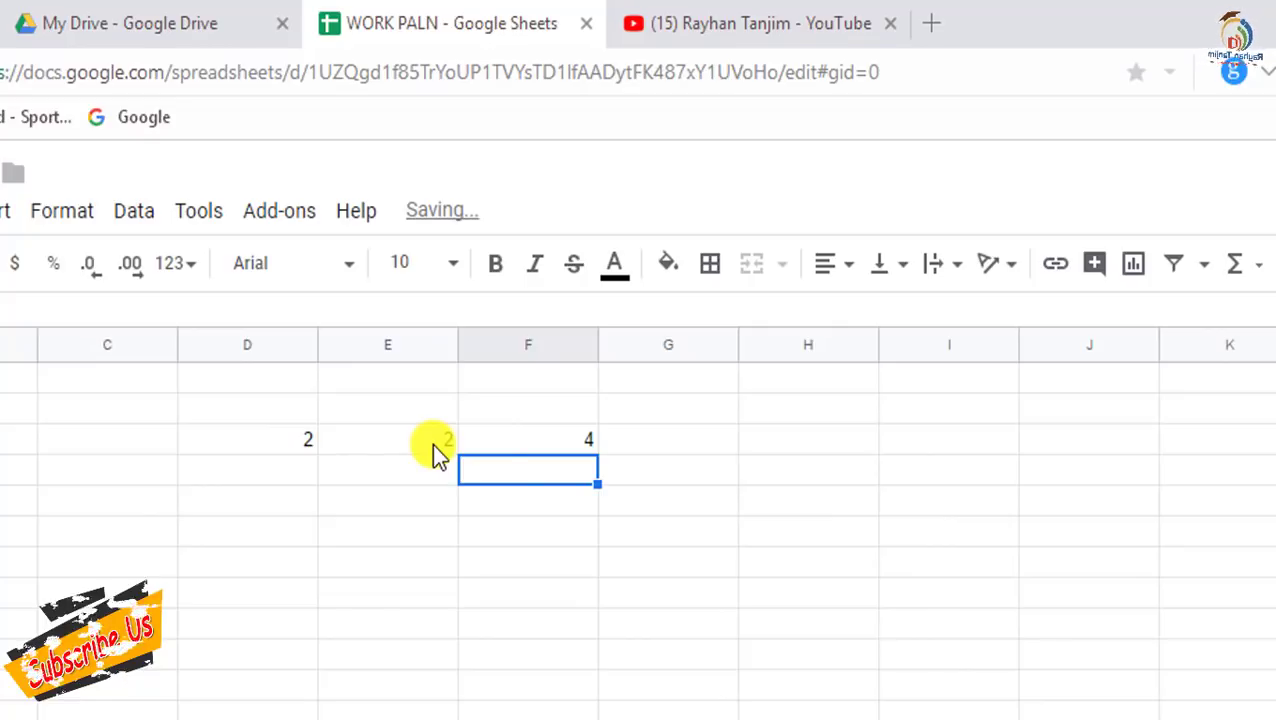
{"action": "left_click", "coordinate": [560, 449]}
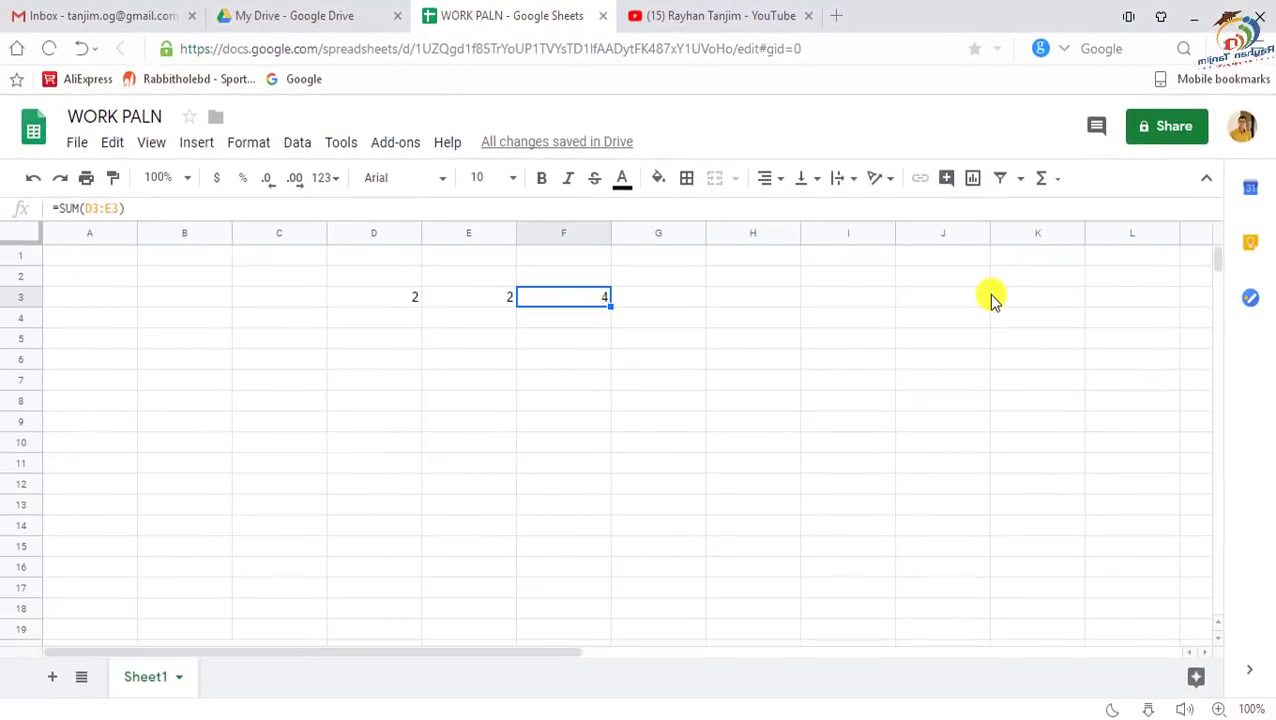
{"action": "left_click", "coordinate": [76, 142]}
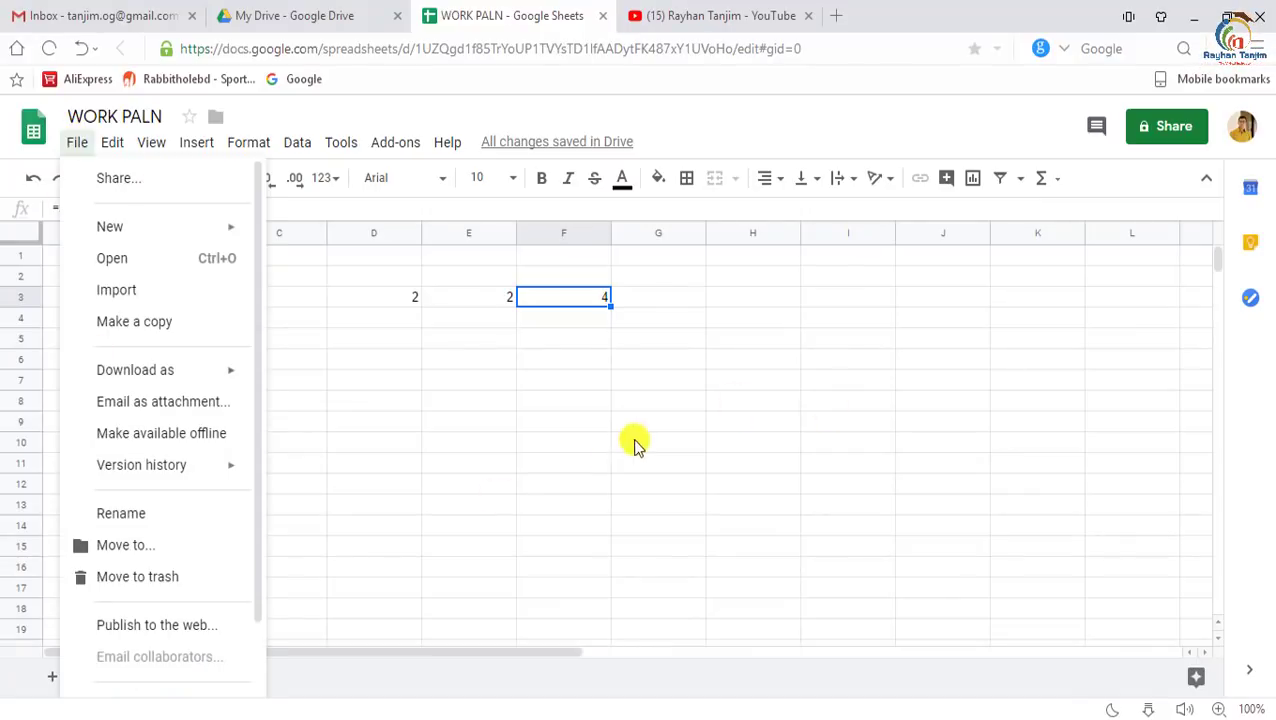
{"action": "left_click", "coordinate": [561, 401]}
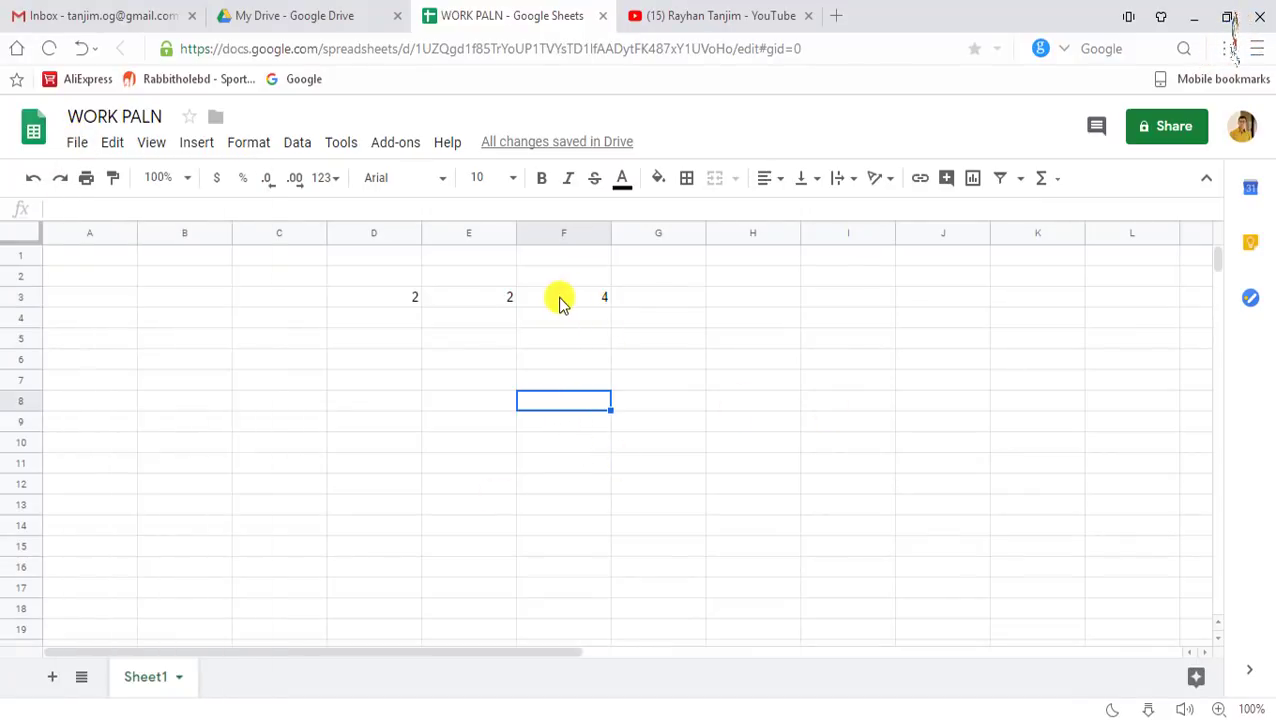
{"action": "left_click", "coordinate": [686, 298]}
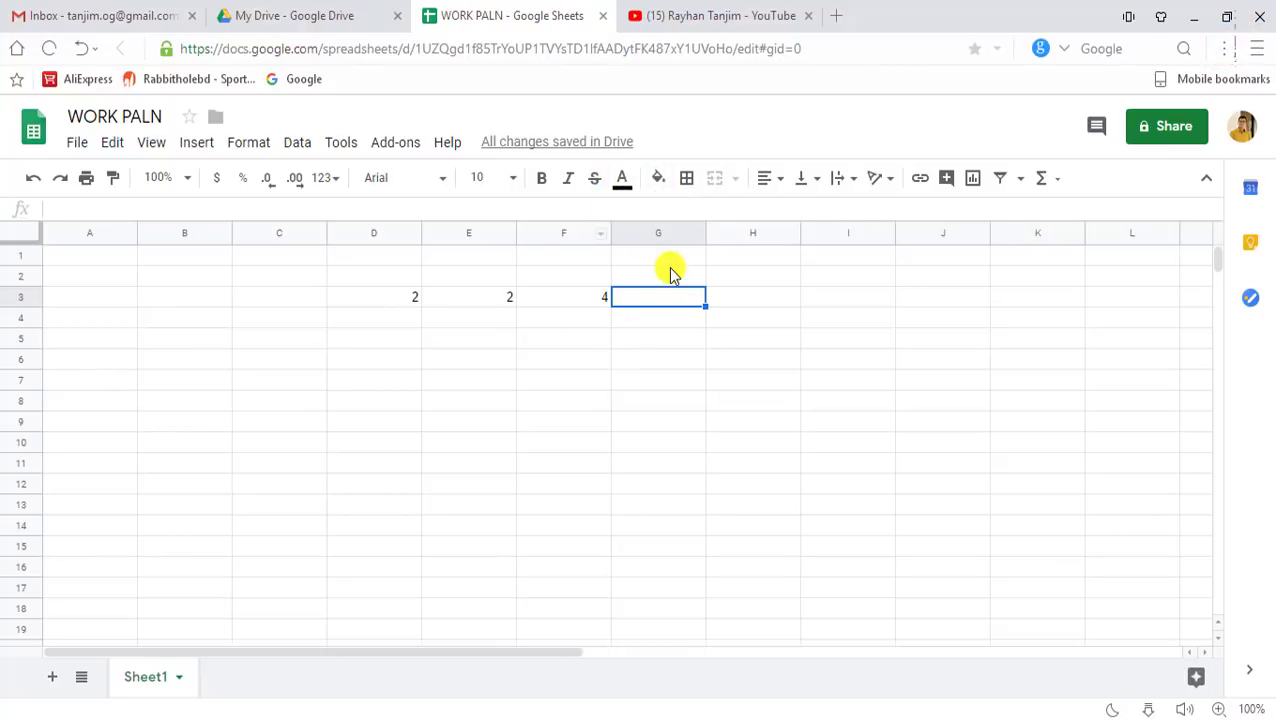
Step: Add a new Sheet2 tab, glance at Sheet1, and return to Sheet2
{"action": "left_click", "coordinate": [1097, 128]}
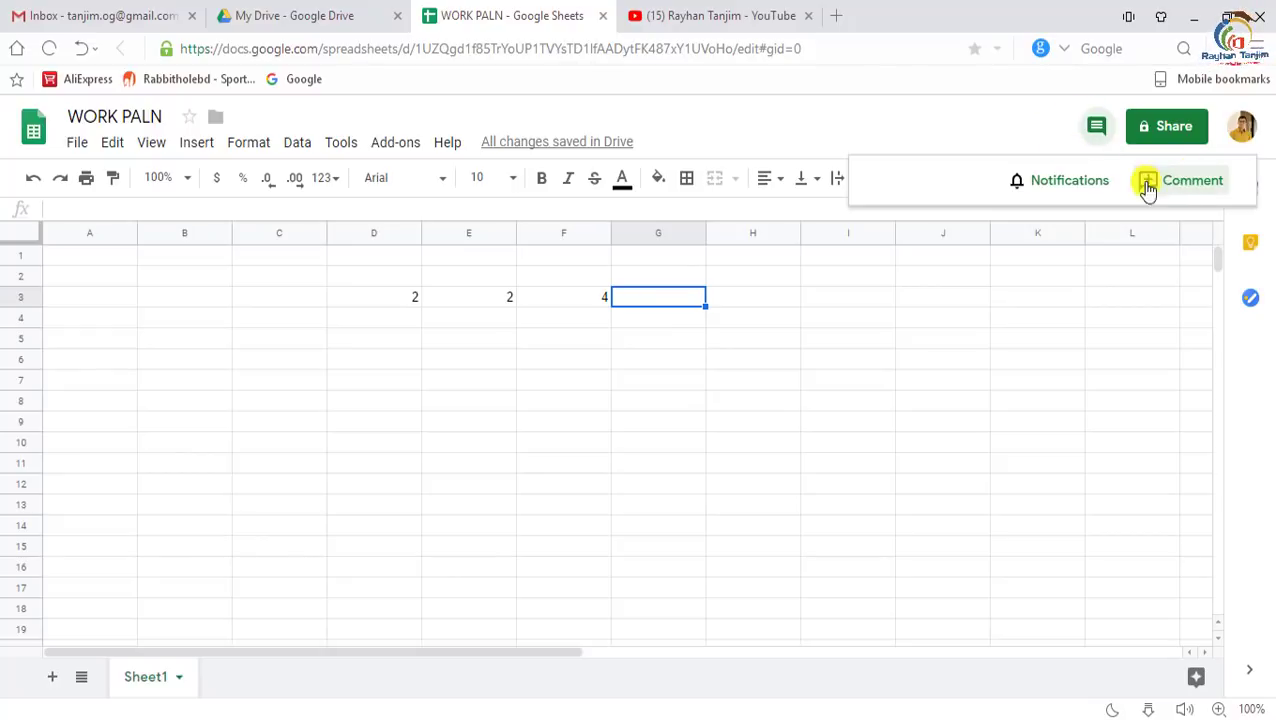
{"action": "left_click", "coordinate": [1097, 127]}
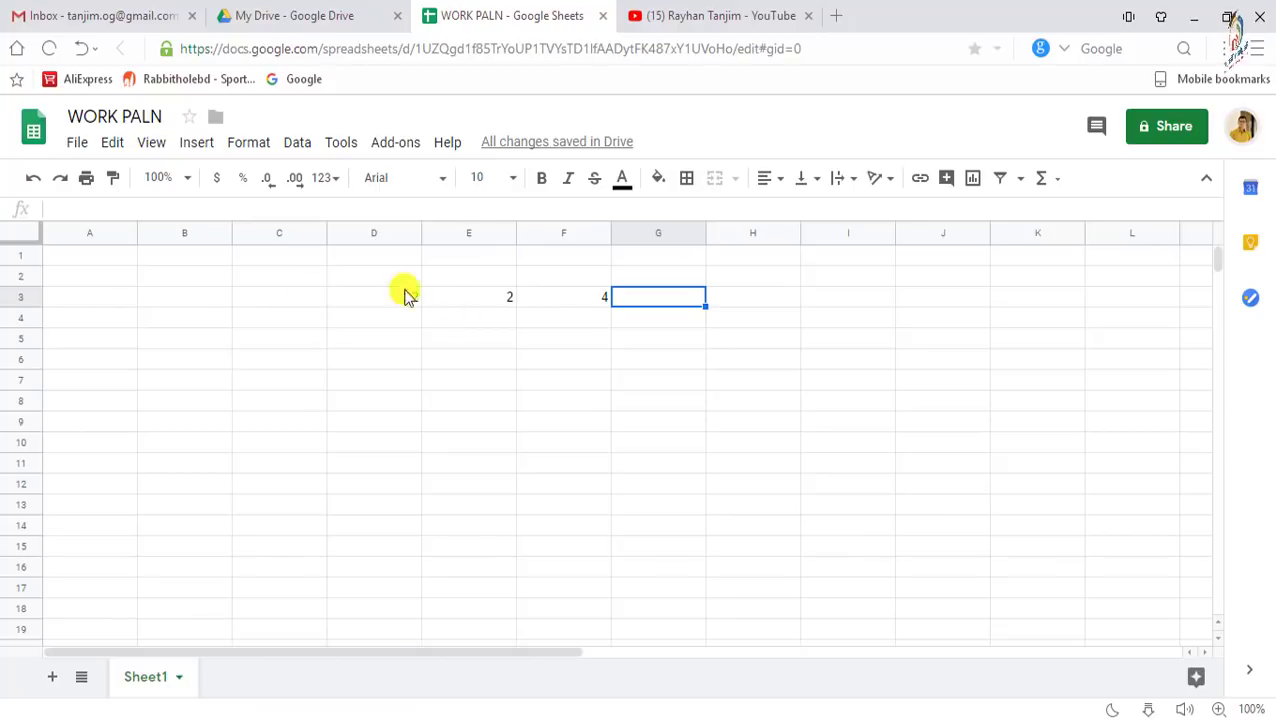
{"action": "left_click", "coordinate": [54, 680]}
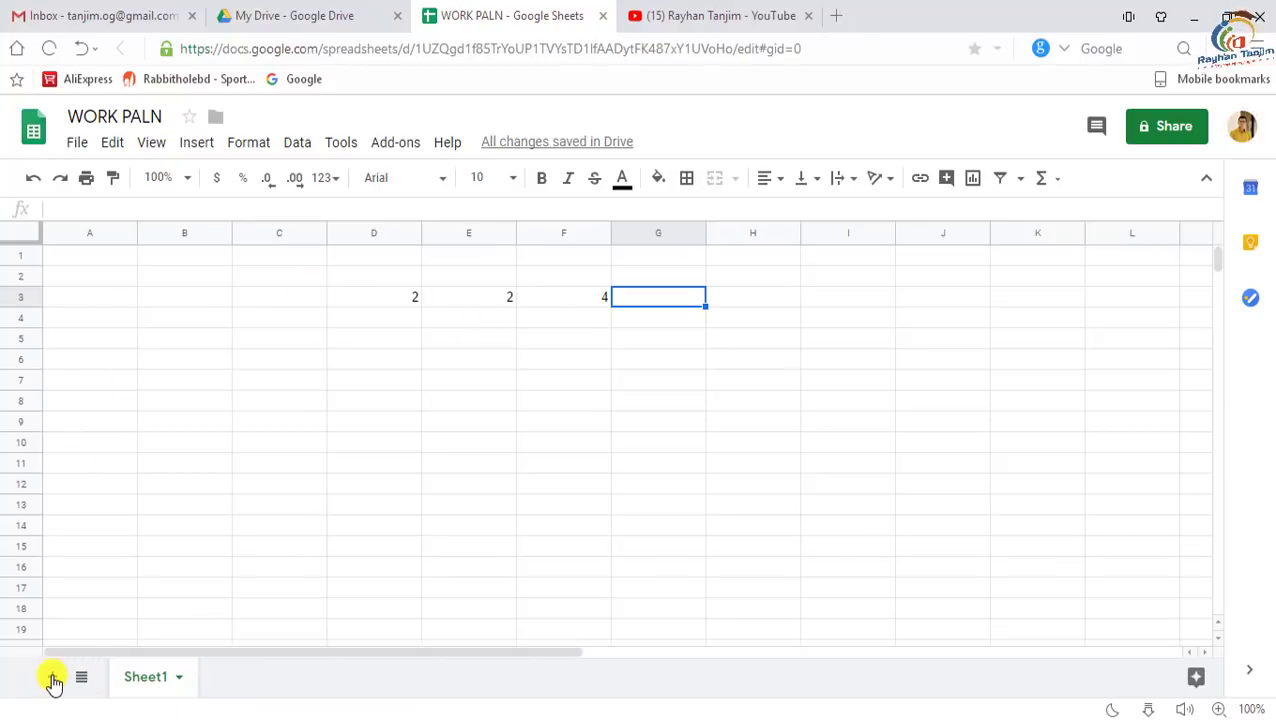
{"action": "left_click", "coordinate": [177, 683]}
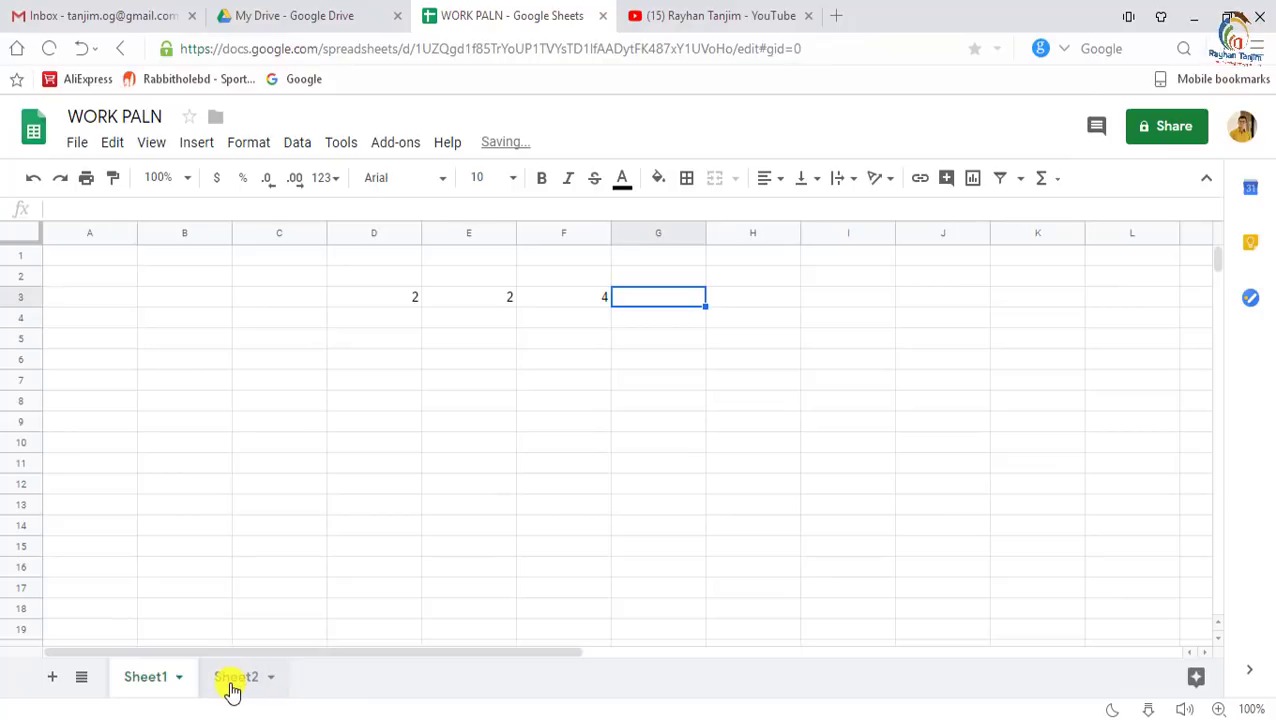
{"action": "left_click", "coordinate": [231, 688]}
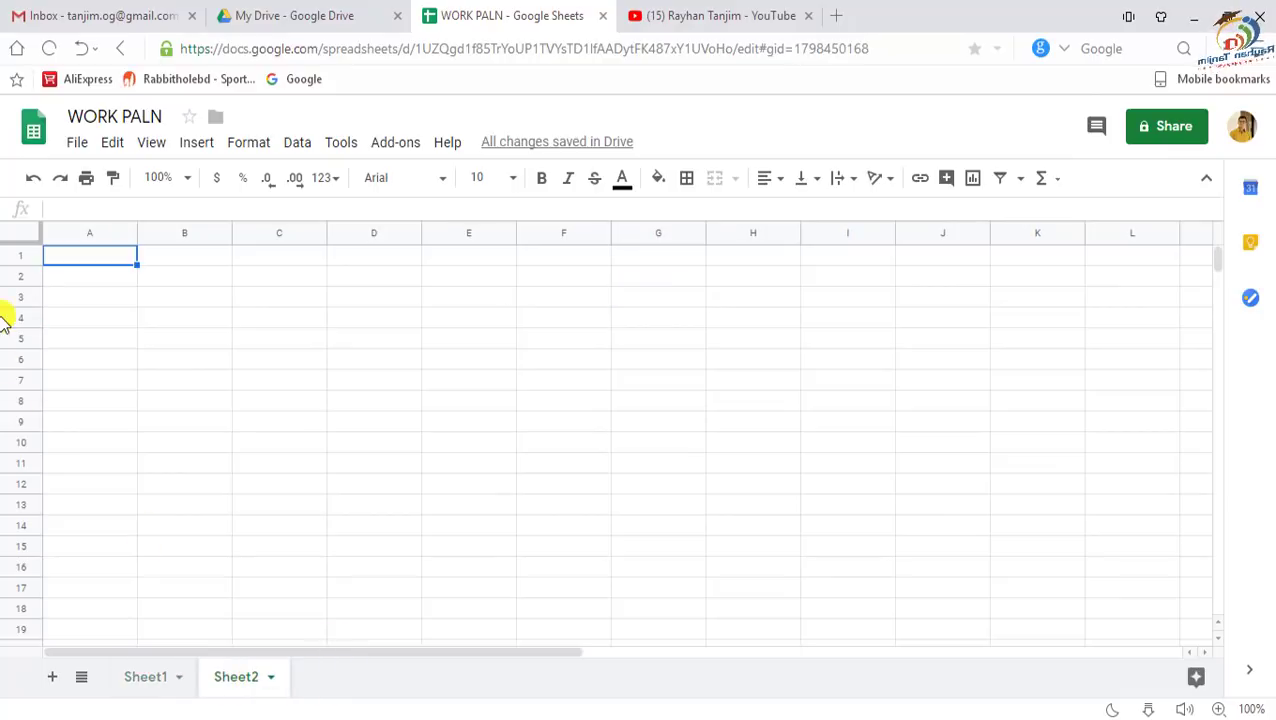